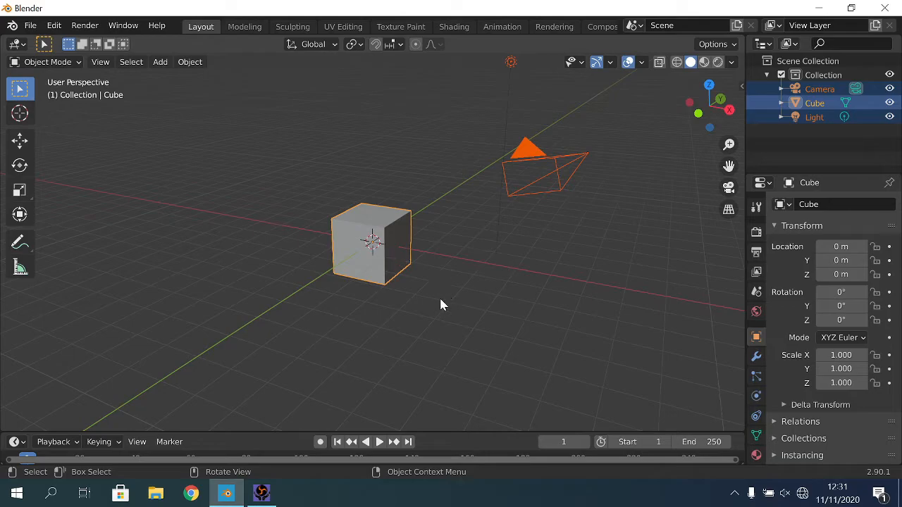
Step: Delete the default cube, camera and light and add the television picture as an image in the right orthographic view
click(443, 302)
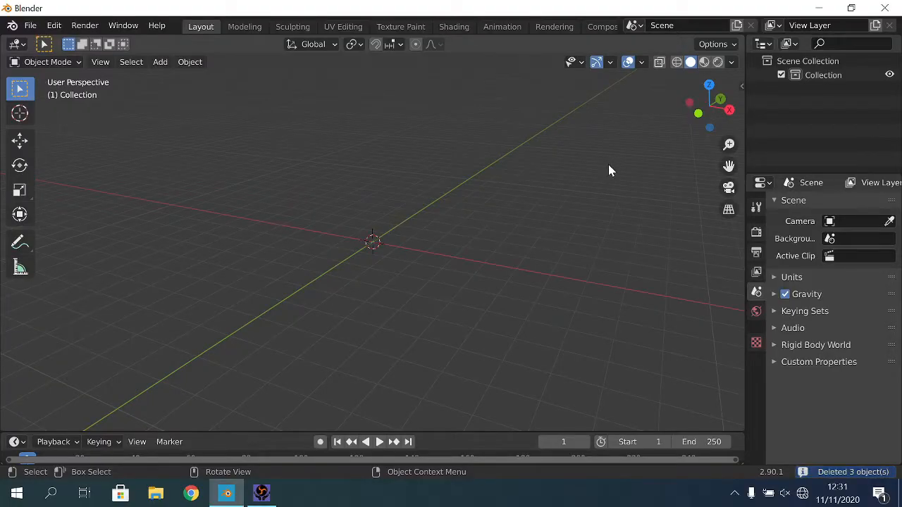
click(162, 63)
click(729, 110)
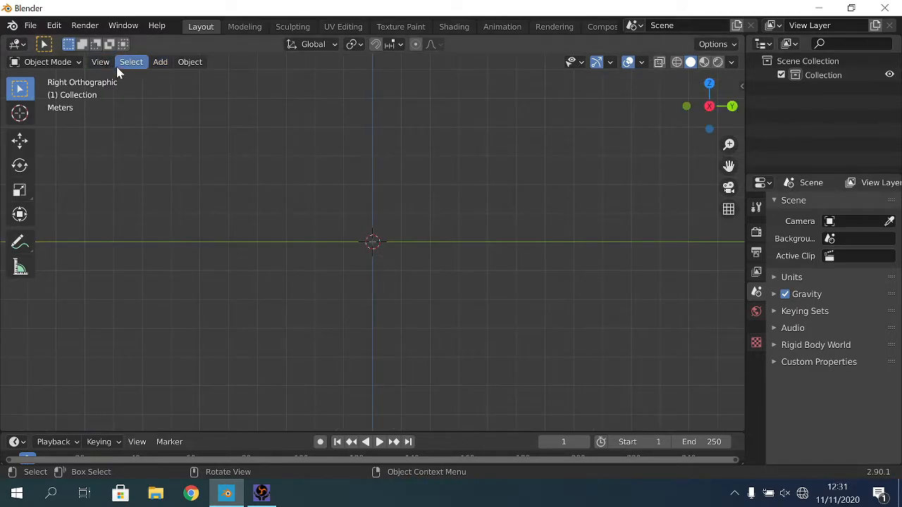
click(160, 64)
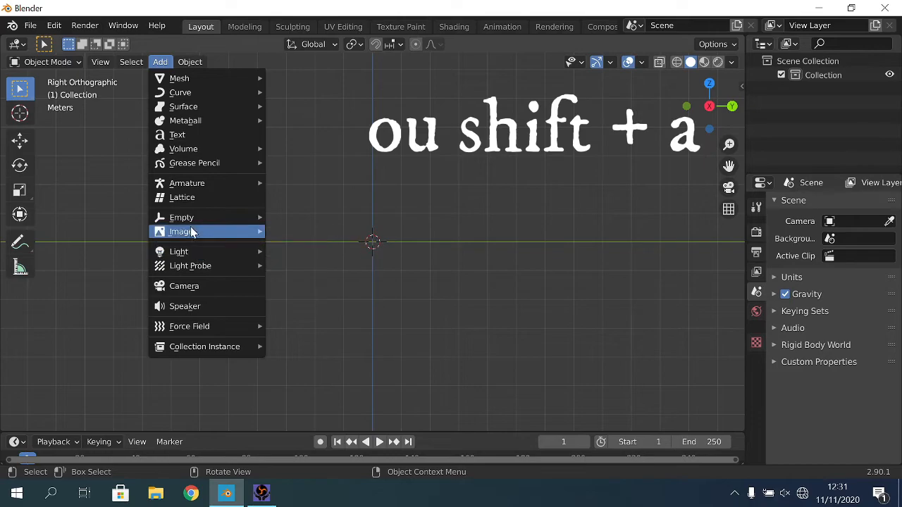
mouse_move(189, 232)
click(296, 234)
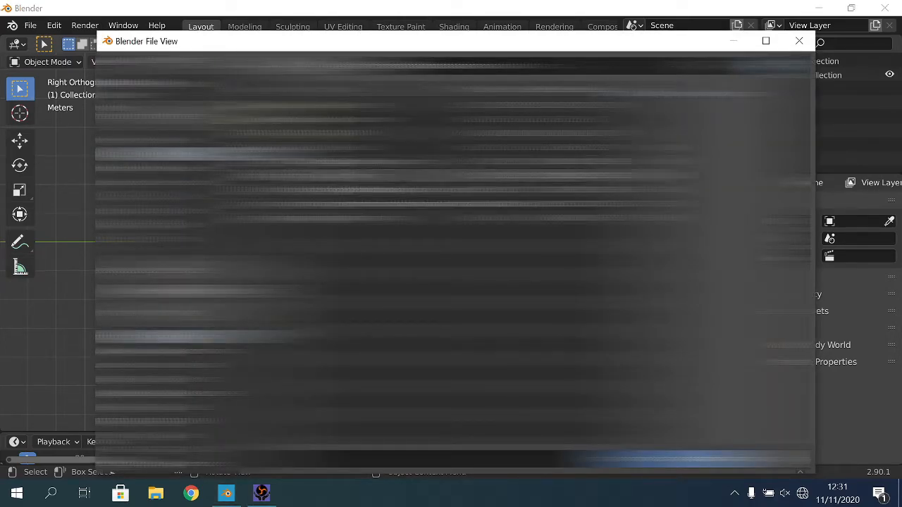
double_click(338, 147)
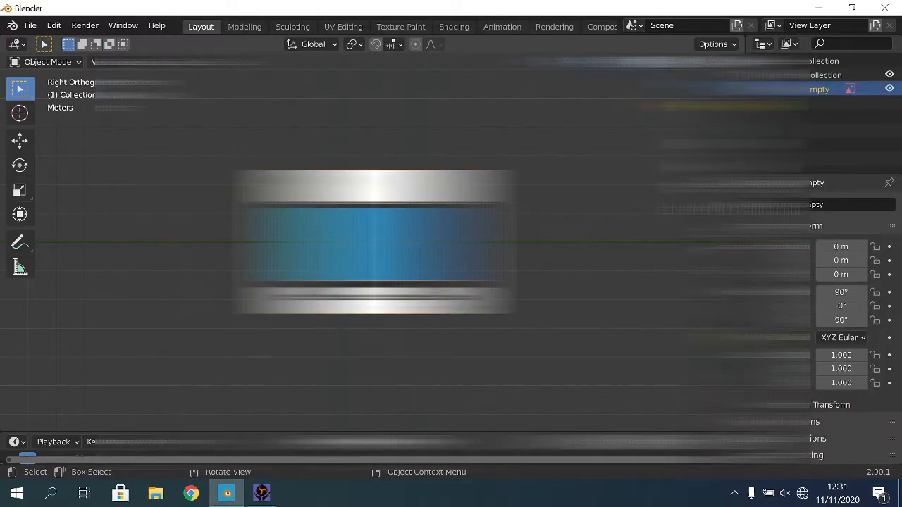
Step: Raise the television image about 2.5 m along Z so that its lower edge rests on the ground line
middle_drag(353, 232, 402, 246)
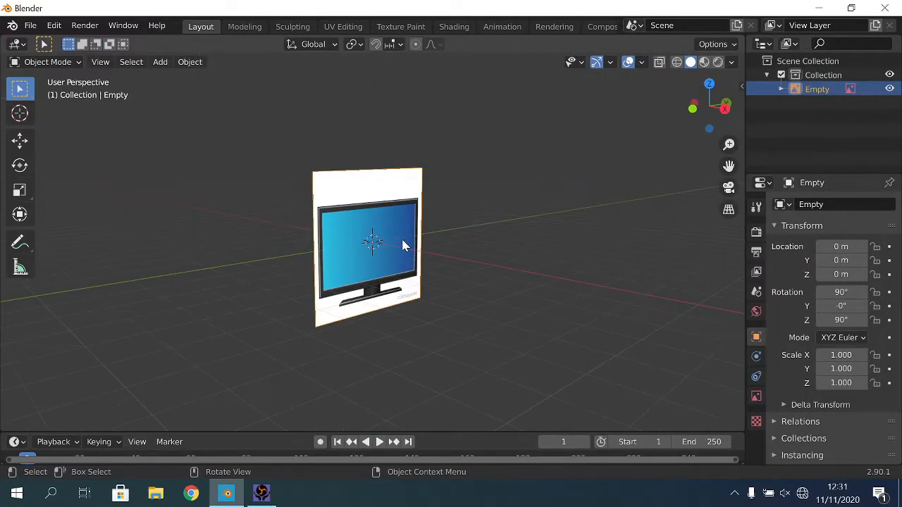
click(723, 108)
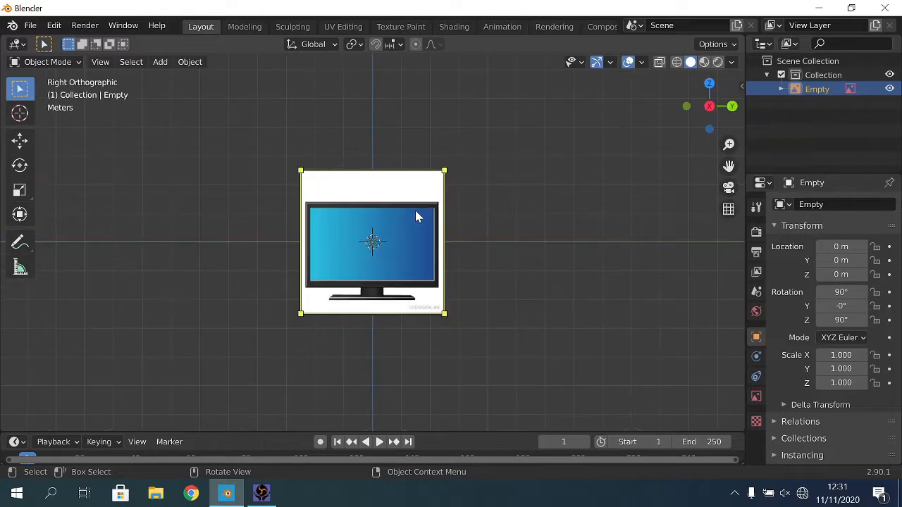
scroll(438, 196, up, 3)
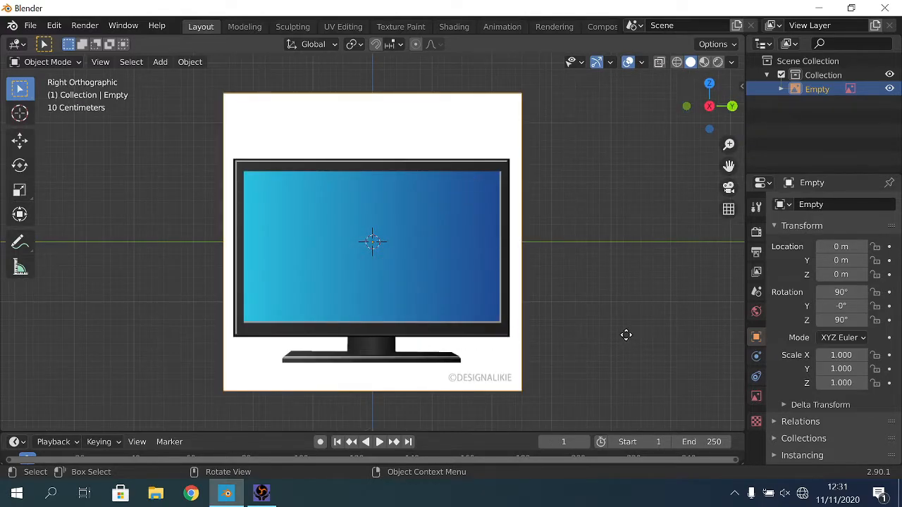
key(g)
key(z)
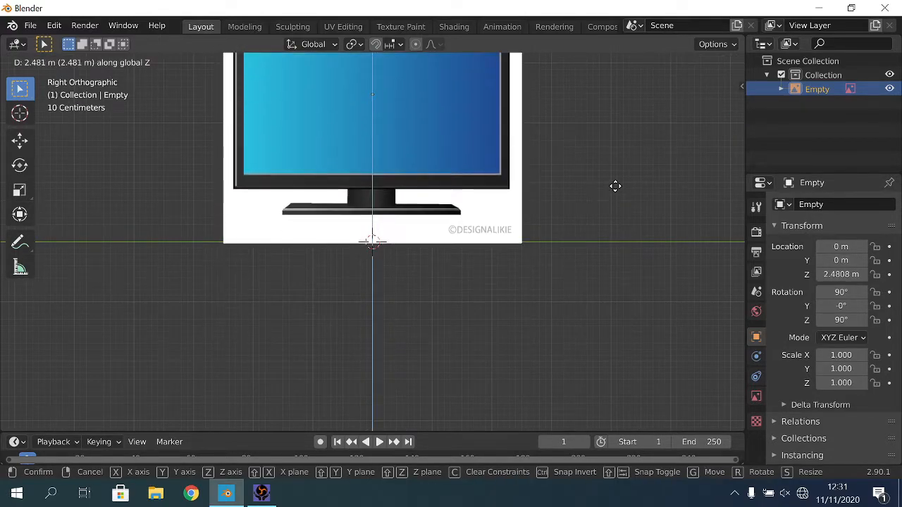
click(484, 192)
shift+middle_drag(484, 192, 499, 298)
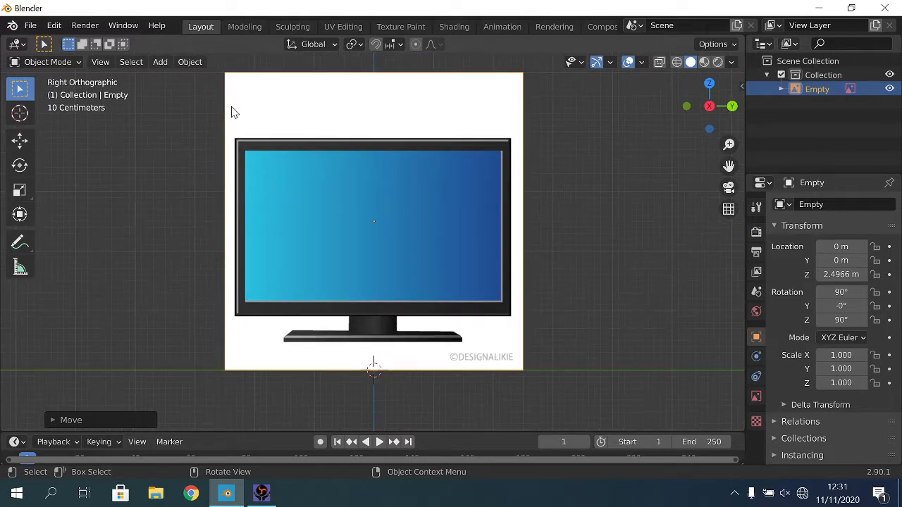
Step: Add a cube and place it over the television screen at about 2.49 m in Z
click(160, 62)
mouse_move(179, 78)
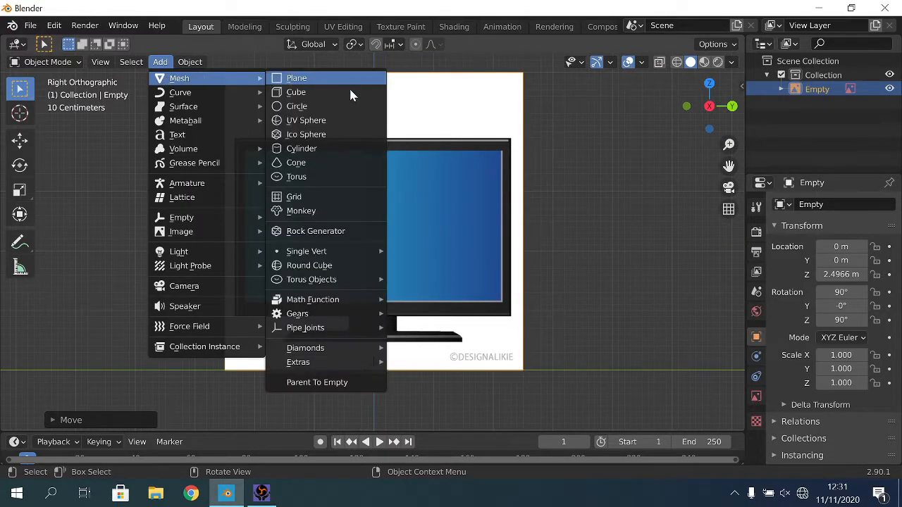
click(322, 92)
scroll(388, 294, down, 2)
middle_drag(407, 308, 703, 107)
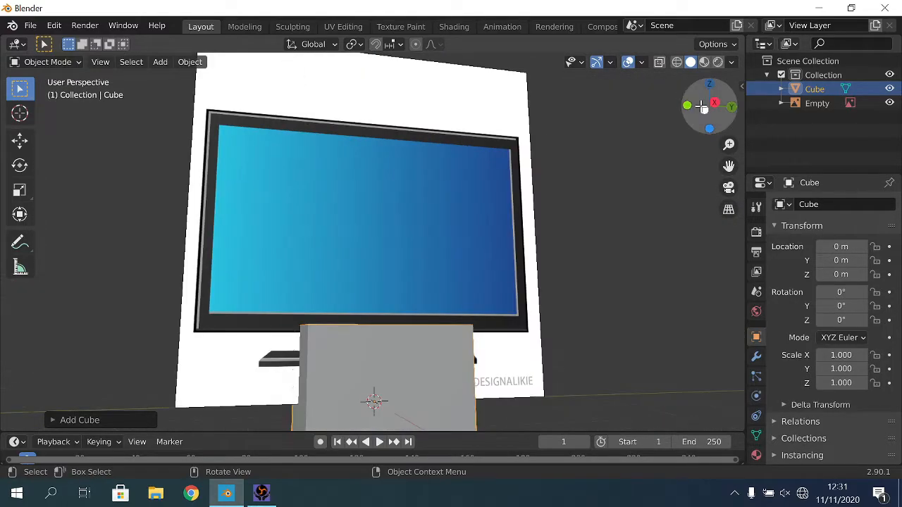
click(714, 103)
key(g)
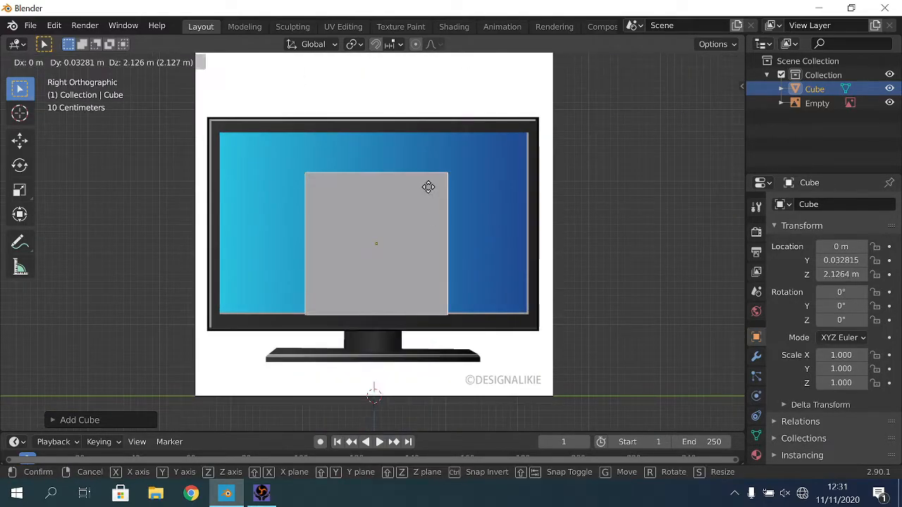
click(427, 180)
Step: In Edit Mode with wireframe shading, raise the cube's top vertices along Z to the upper edge of the television frame
click(49, 63)
click(52, 94)
click(680, 63)
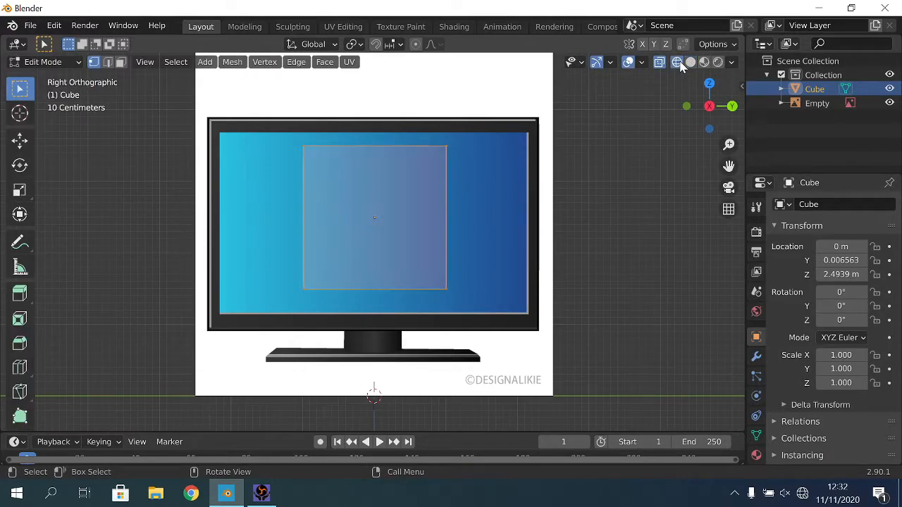
drag(388, 111, 493, 190)
drag(257, 113, 503, 153)
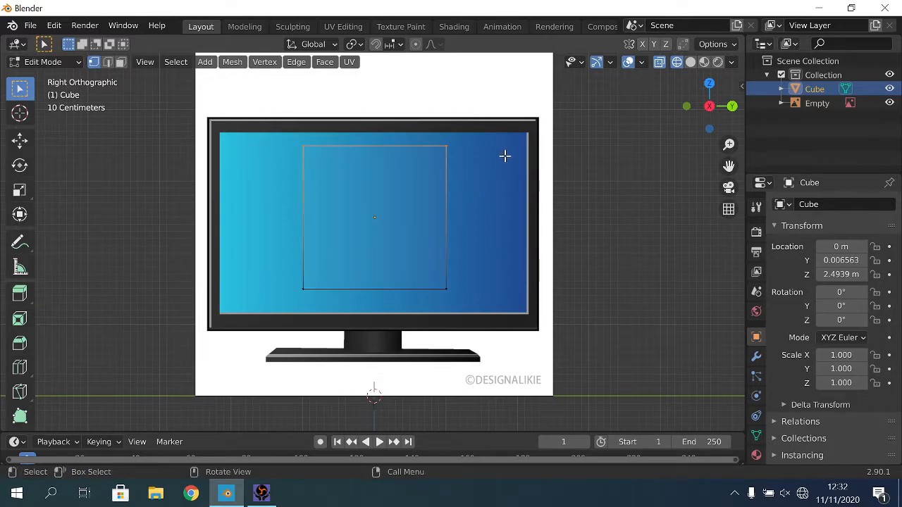
key(g)
key(z)
click(501, 131)
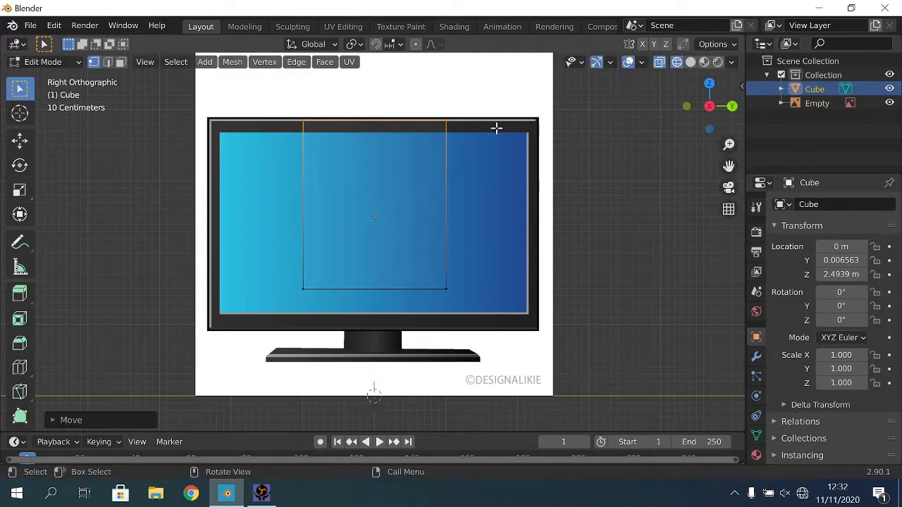
Step: Move the cube's left vertical edges about 1.29 m along negative Y to the left border of the television frame
click(108, 63)
click(293, 175)
key(g)
key(y)
right_click(294, 174)
drag(274, 161, 356, 198)
middle_drag(302, 195, 347, 184)
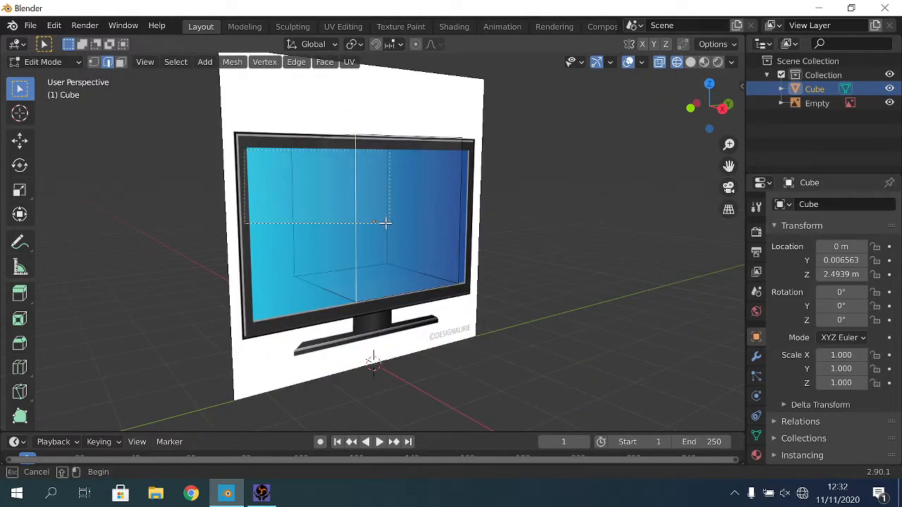
click(728, 110)
key(g)
key(y)
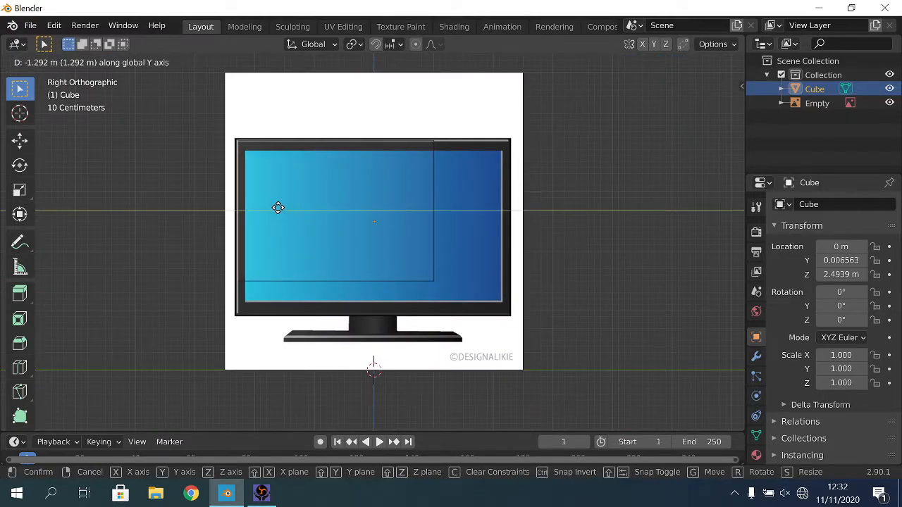
click(295, 227)
Step: Lower the cube's bottom to the frame's lower border and move its right vertical edges about 1.29 m along Y to the right border
key(g)
key(z)
click(345, 350)
drag(405, 218, 501, 251)
key(g)
key(y)
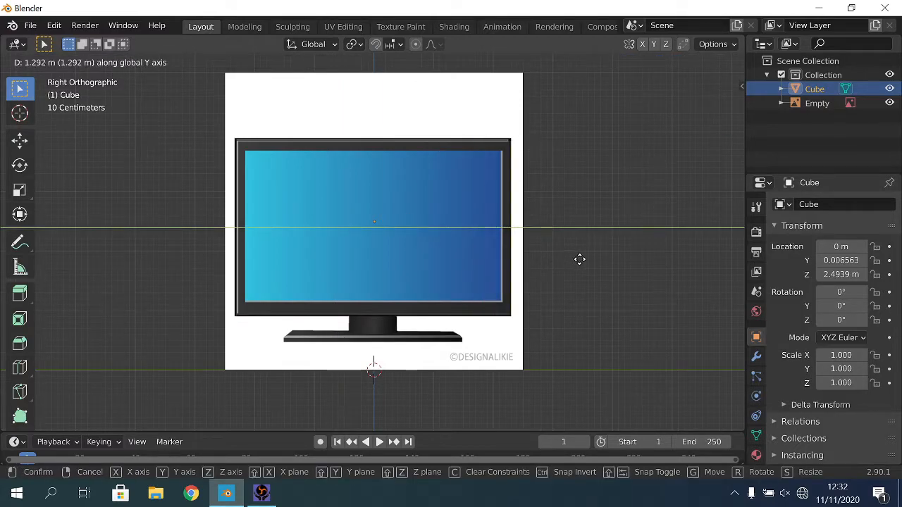
click(578, 260)
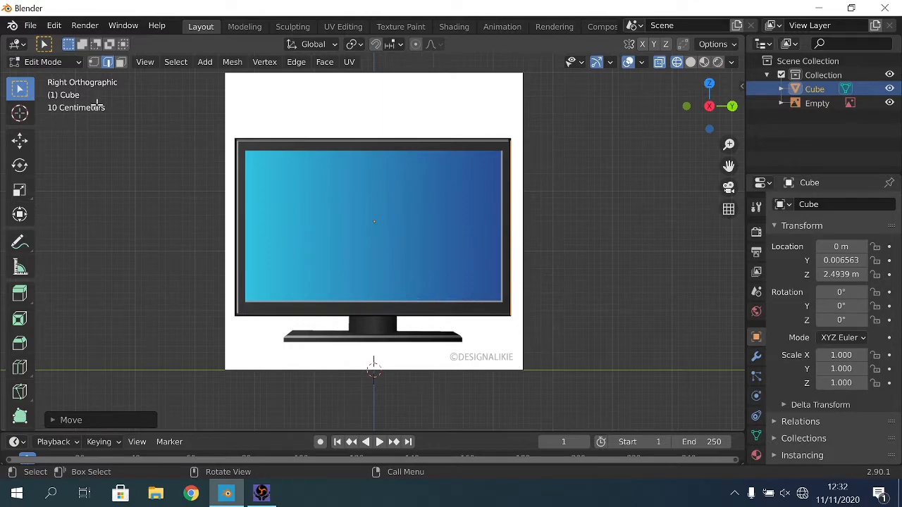
Step: Set the mesh selection to vertices and the viewport to solid shading
click(42, 62)
click(94, 62)
middle_drag(214, 123, 698, 65)
click(691, 63)
scroll(470, 222, down, 2)
drag(321, 211, 495, 234)
drag(329, 340, 471, 364)
middle_drag(439, 296, 331, 311)
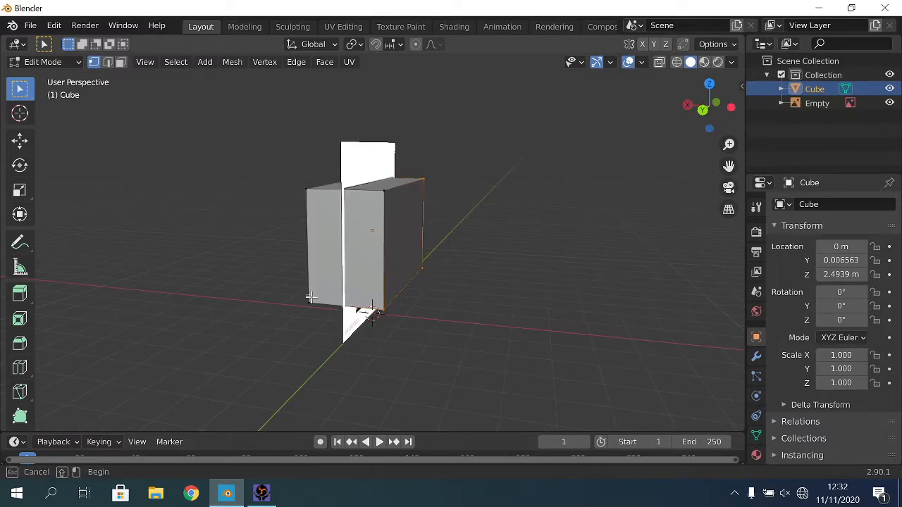
middle_drag(395, 199, 600, 252)
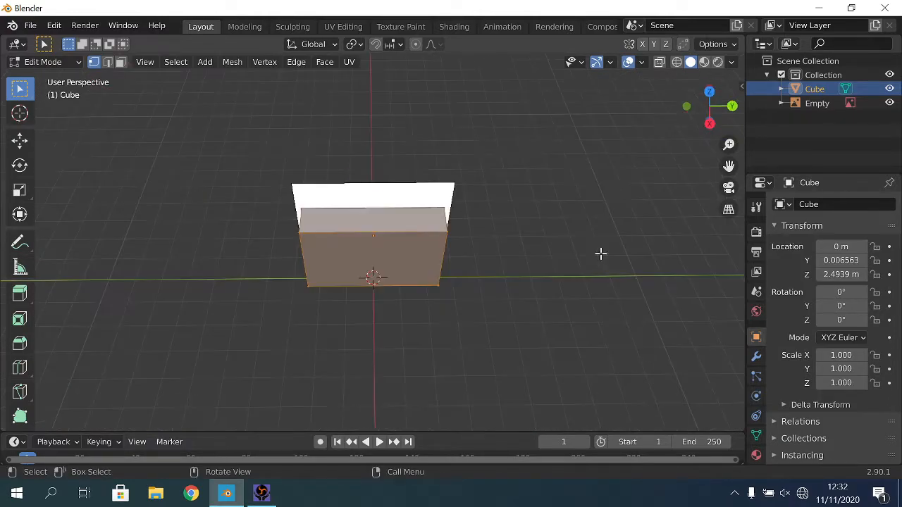
click(709, 123)
key(ctrl+b)
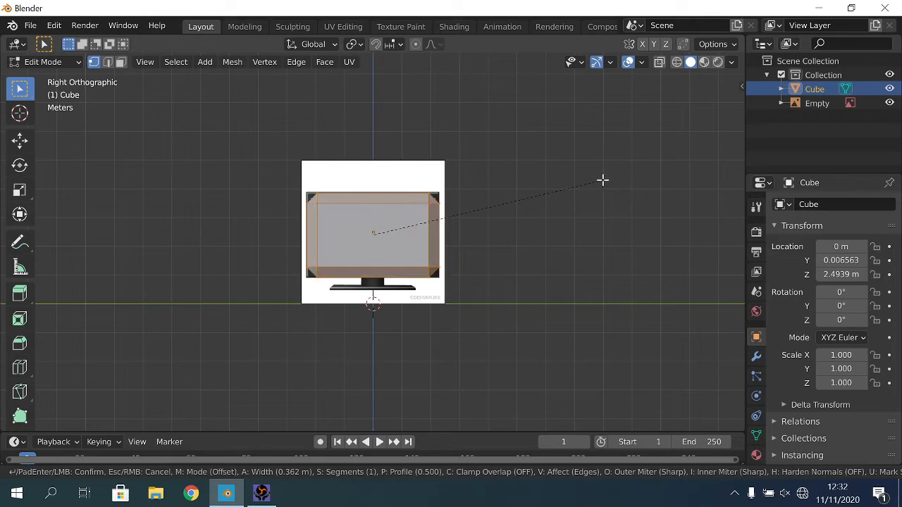
right_click(599, 179)
middle_drag(600, 179, 402, 202)
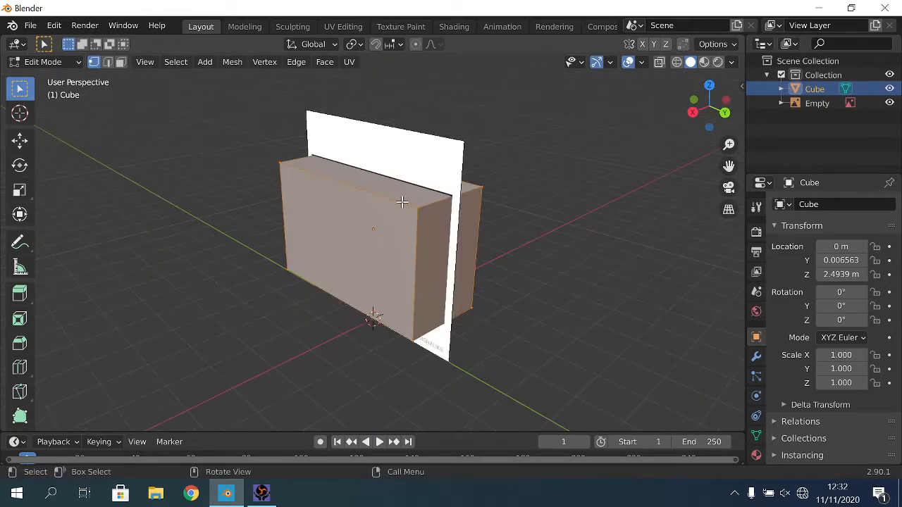
drag(421, 213, 426, 218)
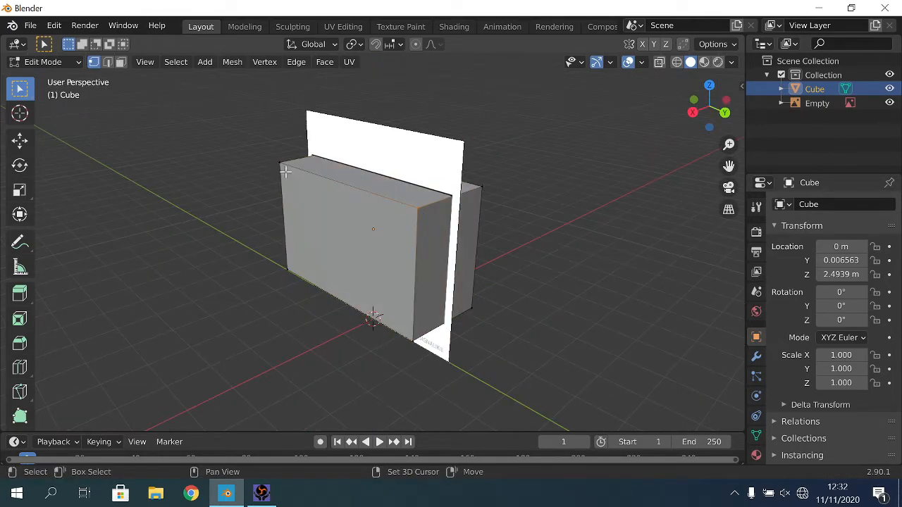
Step: Round the four corner edges running through the block's depth with a bevel about 0.23 m wide and 27 segments
click(108, 62)
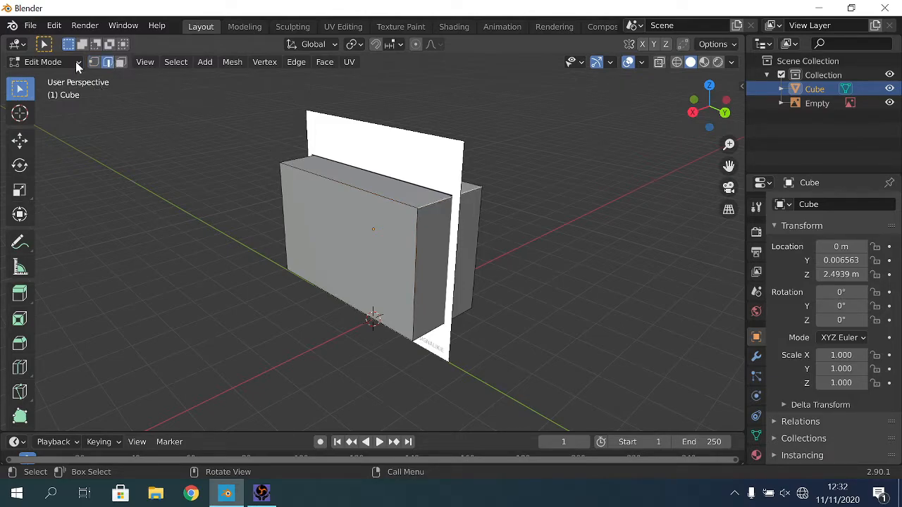
middle_drag(431, 203, 372, 212)
middle_drag(414, 181, 331, 268)
shift+click(303, 268)
middle_drag(497, 117, 703, 107)
middle_drag(649, 180, 543, 260)
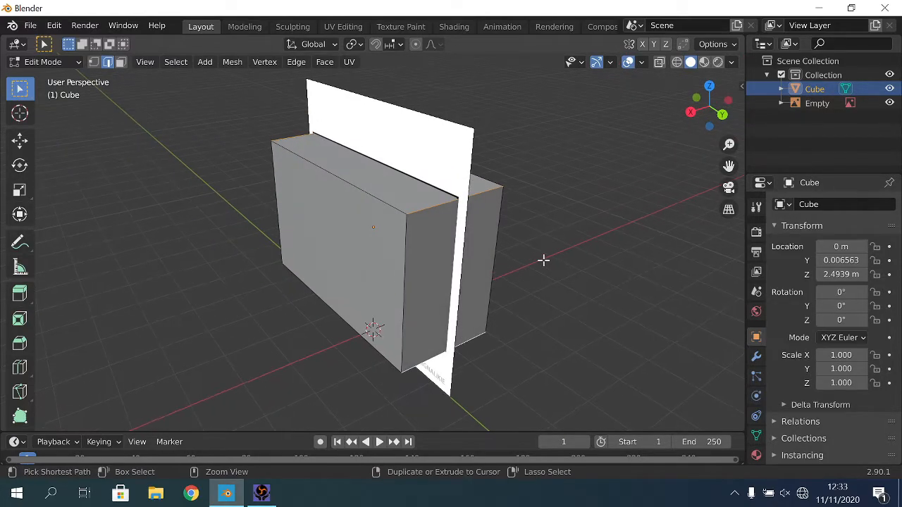
key(ctrl+b)
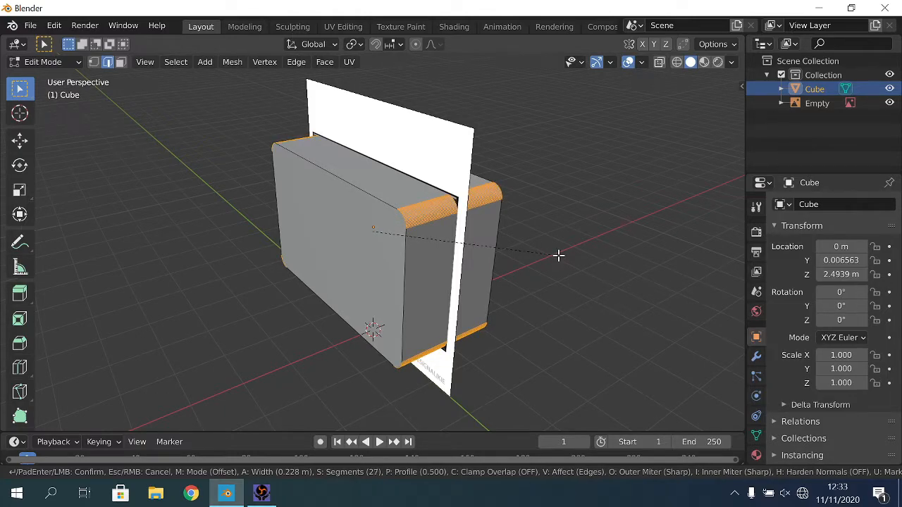
click(558, 255)
Step: Return to Object Mode and thin the television body along X to a scale of about 0.205
click(43, 61)
click(41, 76)
middle_drag(221, 178, 526, 186)
key(s)
key(x)
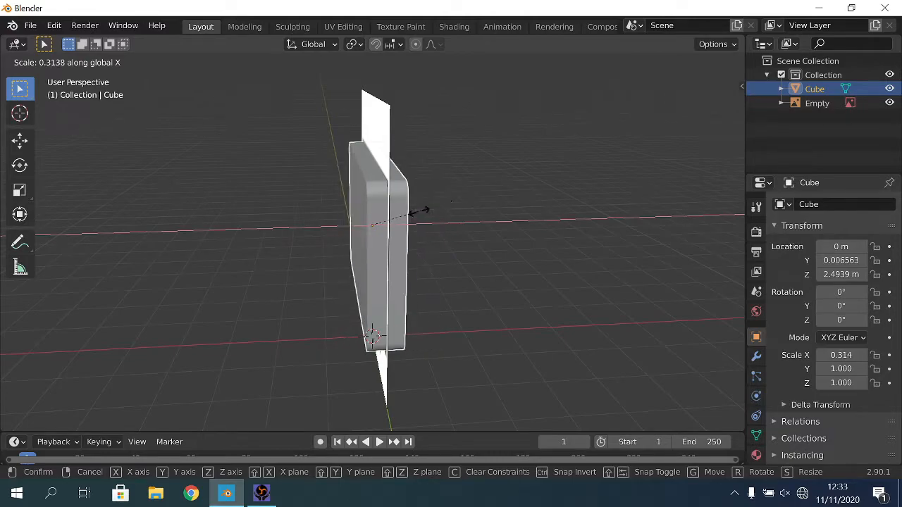
click(420, 214)
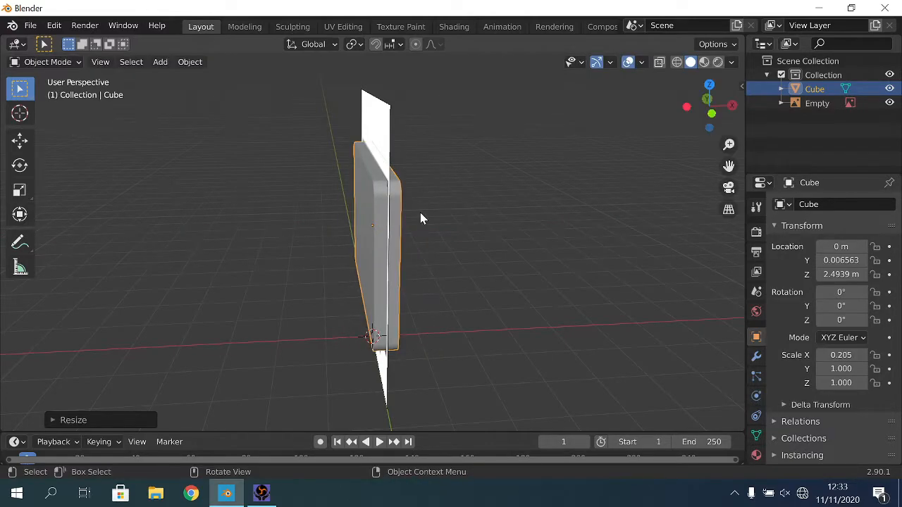
Step: Add a cylinder for the stand and, in right wireframe view, scale it uniformly to about 0.526
middle_drag(420, 214, 405, 262)
click(161, 62)
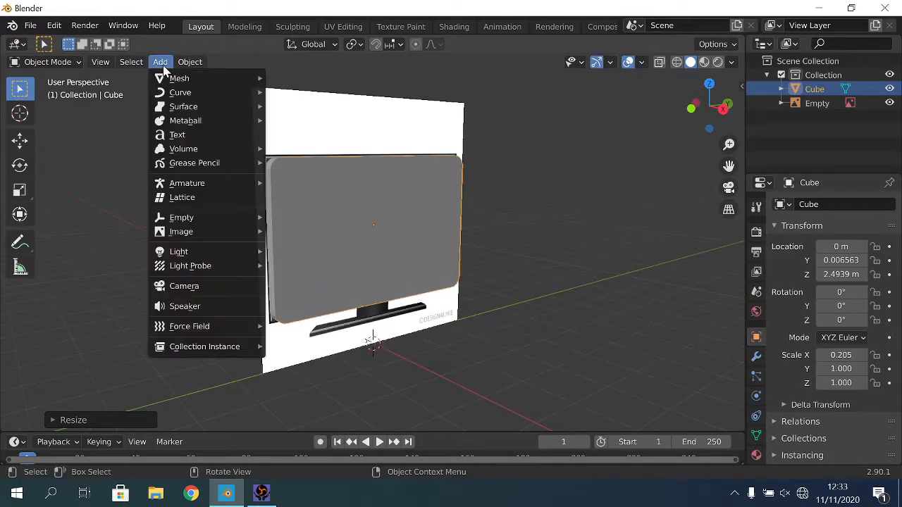
mouse_move(171, 81)
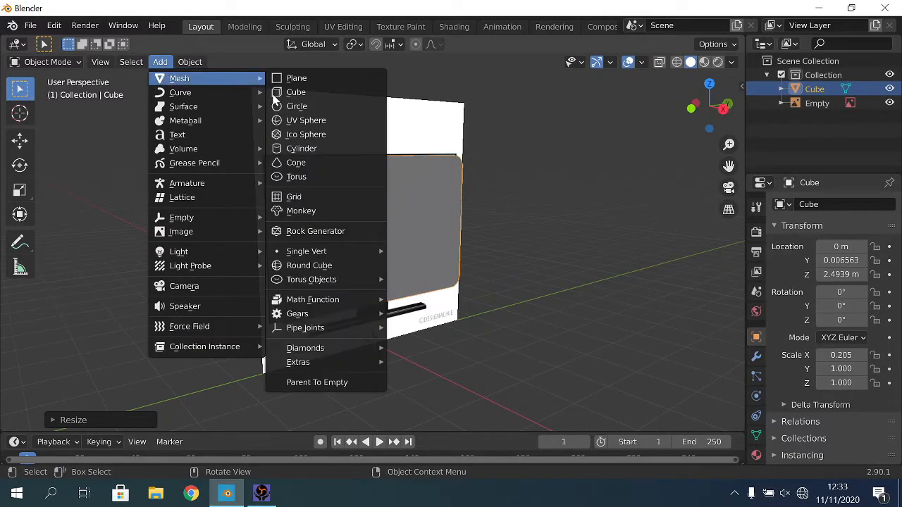
click(341, 146)
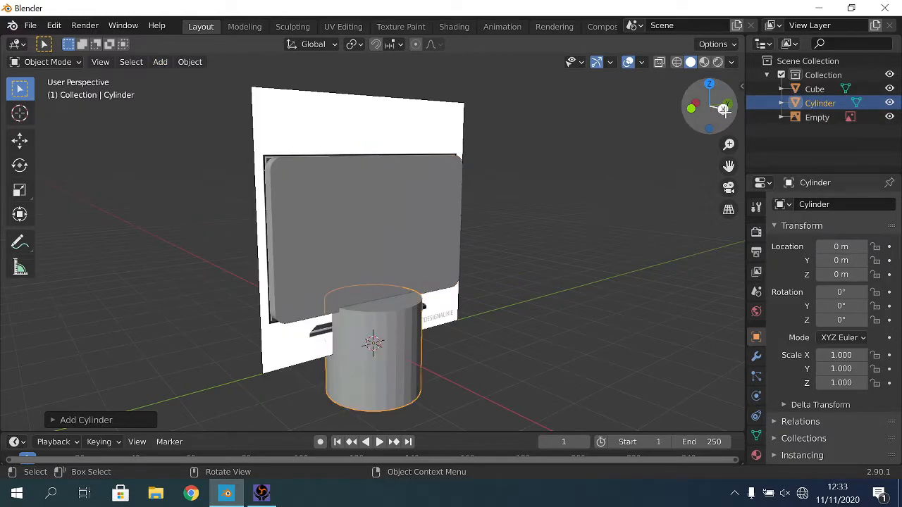
click(722, 109)
click(676, 63)
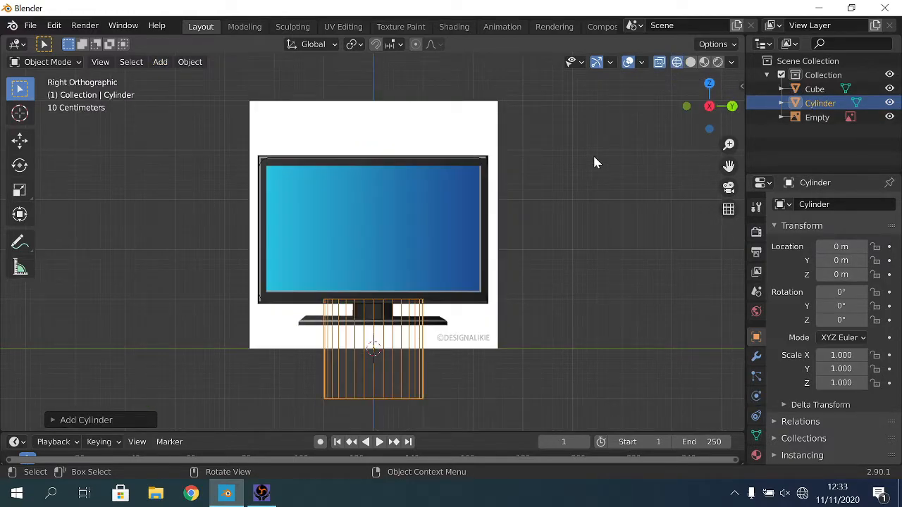
key(s)
click(511, 232)
Step: Raise the cylinder to about 0.43 m in Z and flatten it to a Z scale of about 0.342
key(g)
key(z)
click(512, 224)
key(s)
key(z)
click(519, 313)
scroll(519, 315, up, 2)
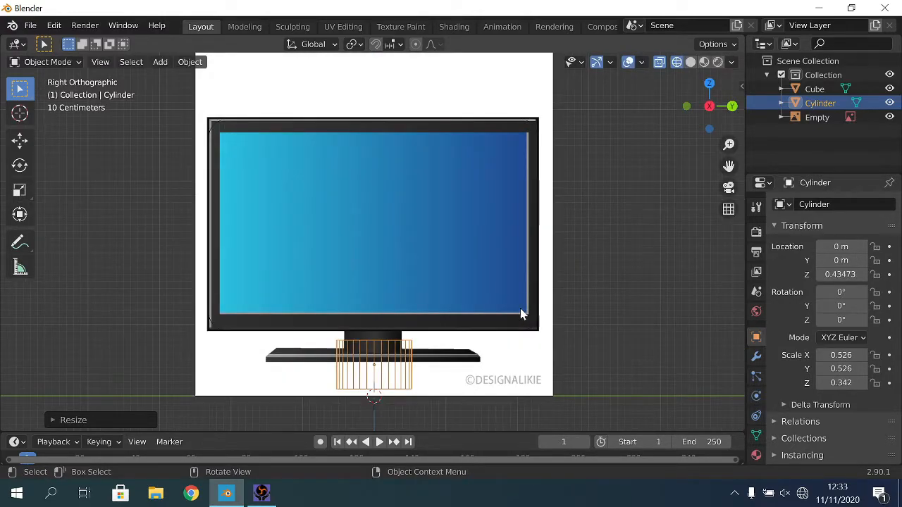
scroll(521, 315, up, 1)
key(g)
key(z)
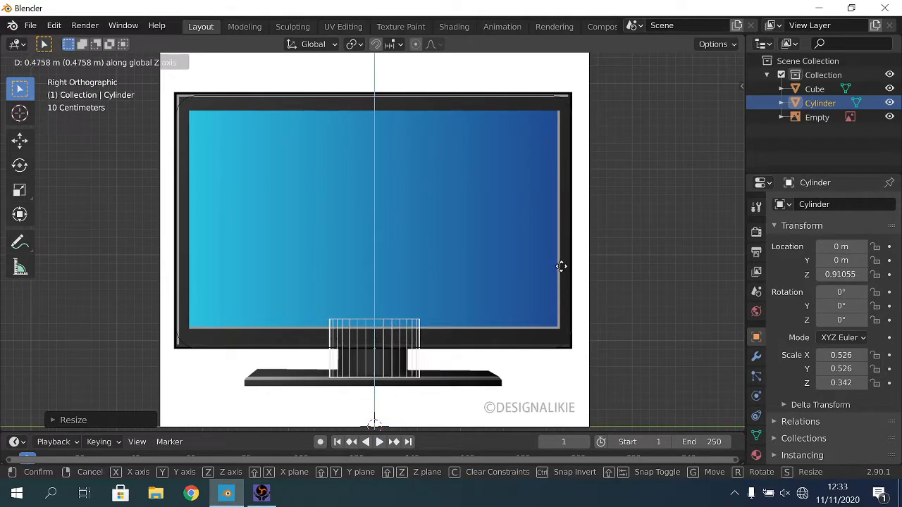
click(559, 265)
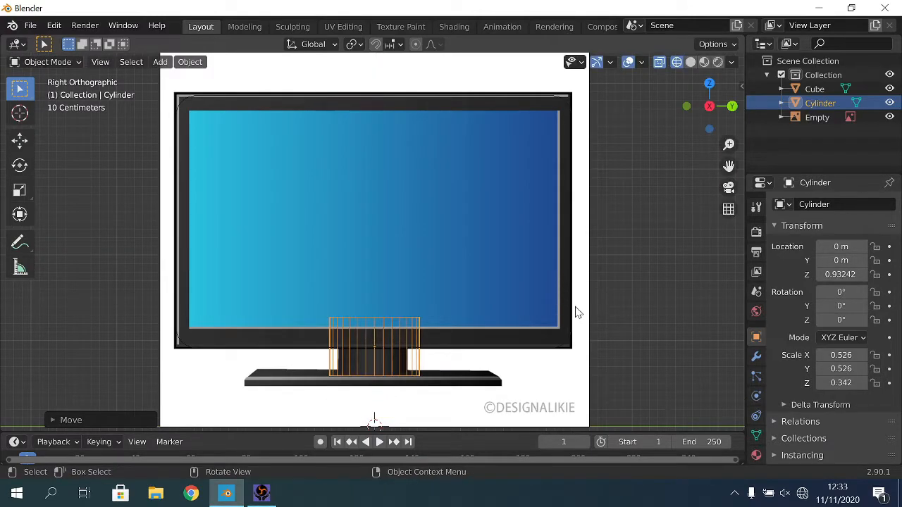
key(KP_5)
right_click(562, 306)
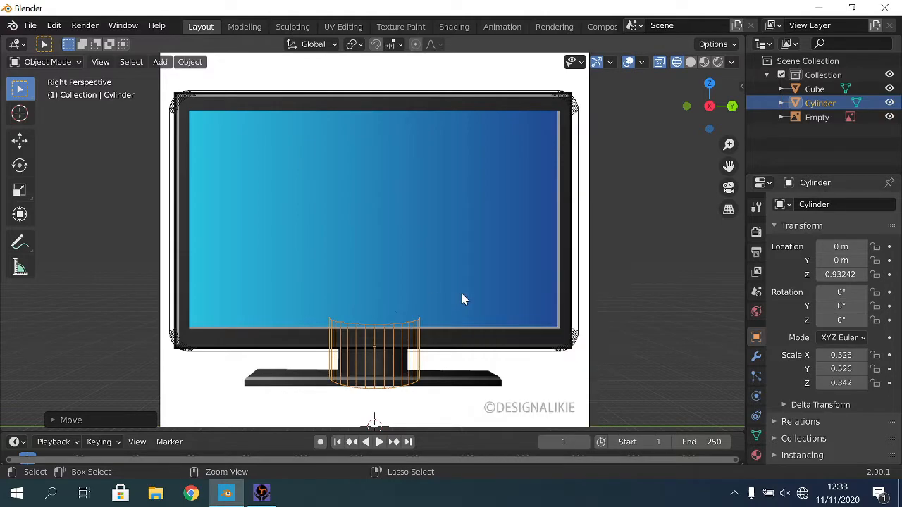
key(g)
key(z)
click(479, 313)
Step: In right view with solid shading, narrow the stand cylinder along Y to a scale of about 0.447
scroll(550, 355, down, 3)
middle_drag(550, 354, 585, 331)
click(727, 110)
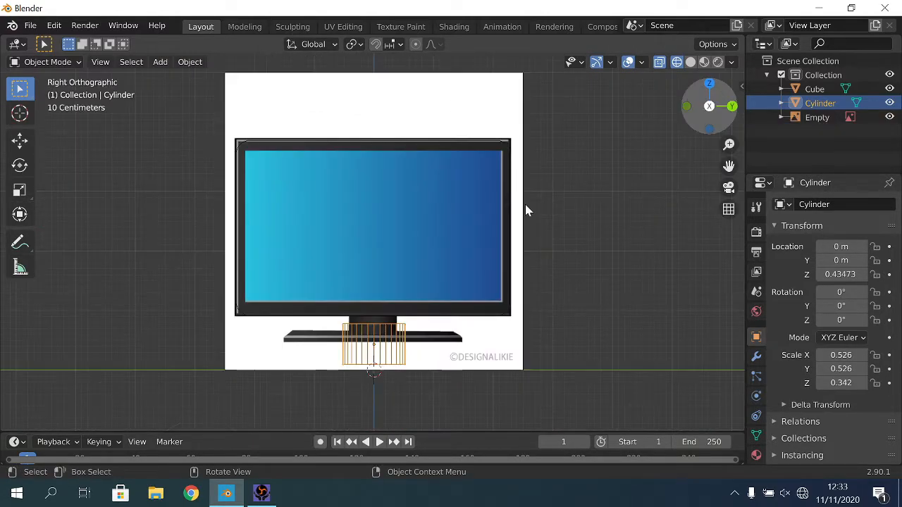
click(692, 62)
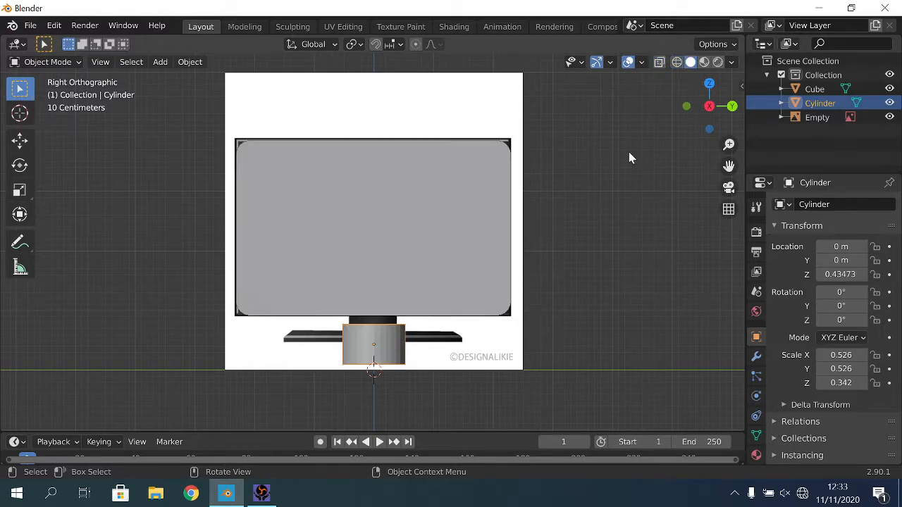
key(s)
key(y)
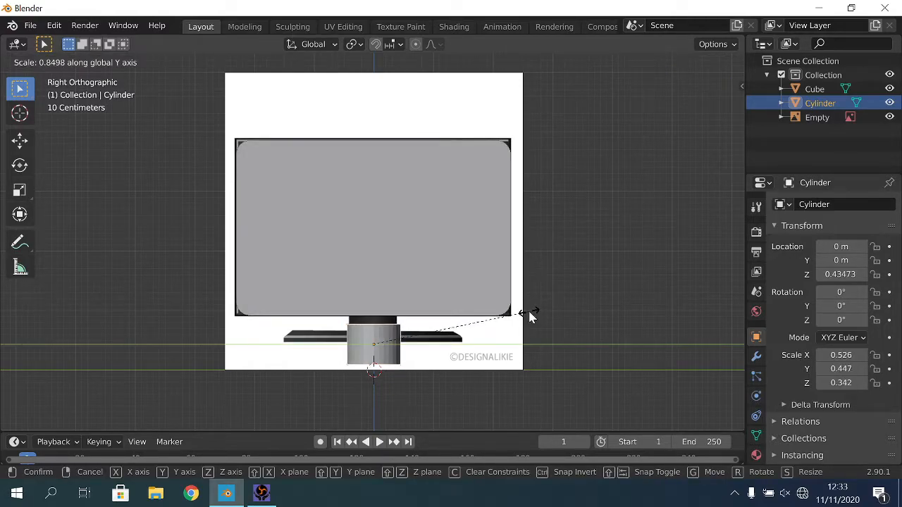
click(528, 312)
Step: Raise the stand cylinder along Z to about 0.844 m so its upper part sits inside the television body
key(g)
key(z)
click(493, 285)
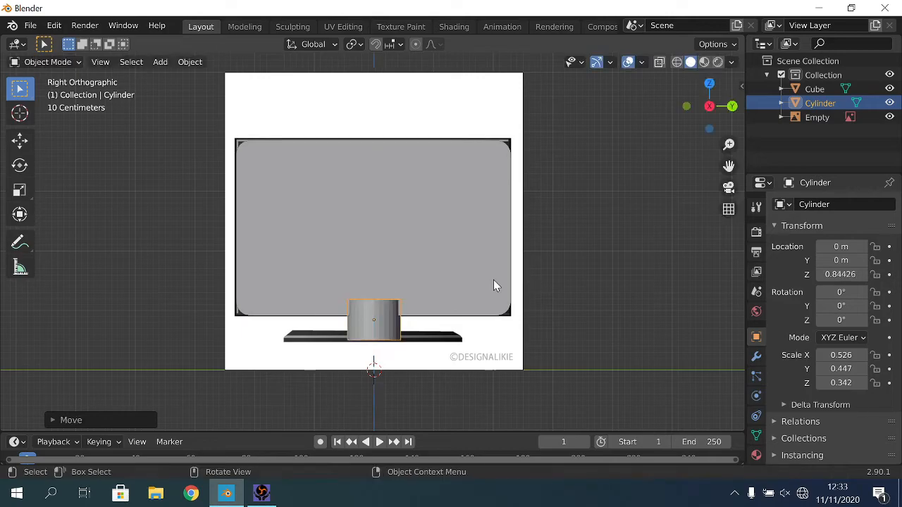
Step: Thin the stand cylinder along X to a scale of about 0.203, roughly matching the television body's depth
middle_drag(505, 308, 594, 315)
key(s)
key(x)
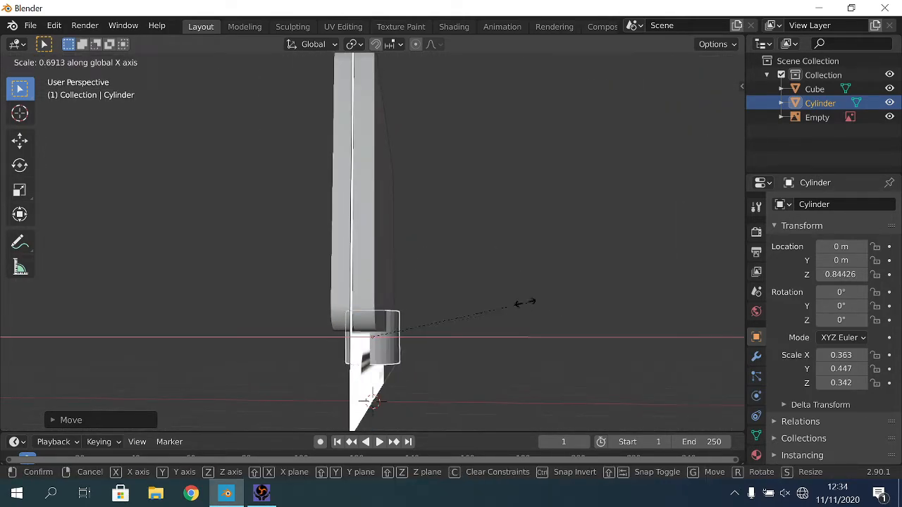
click(436, 317)
mouse_move(437, 317)
middle_down()
mouse_move(468, 327)
mouse_move(449, 311)
middle_up()
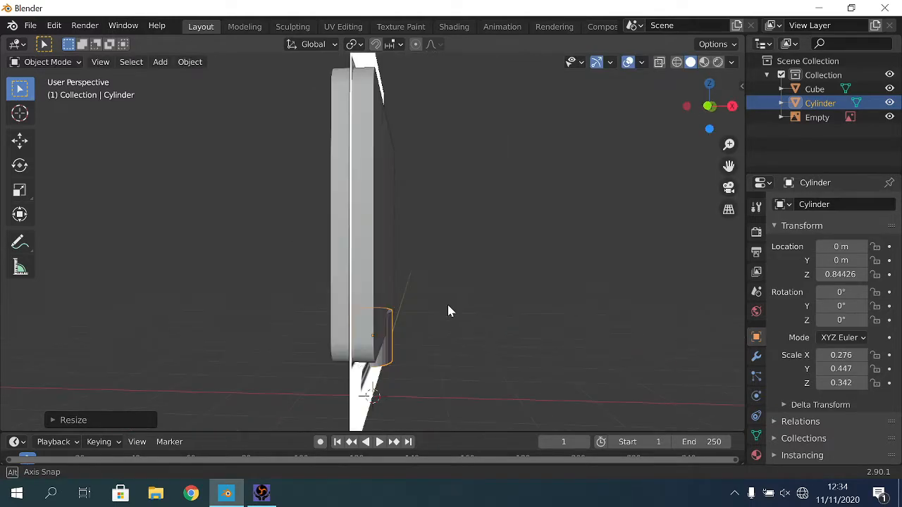
key(s)
key(x)
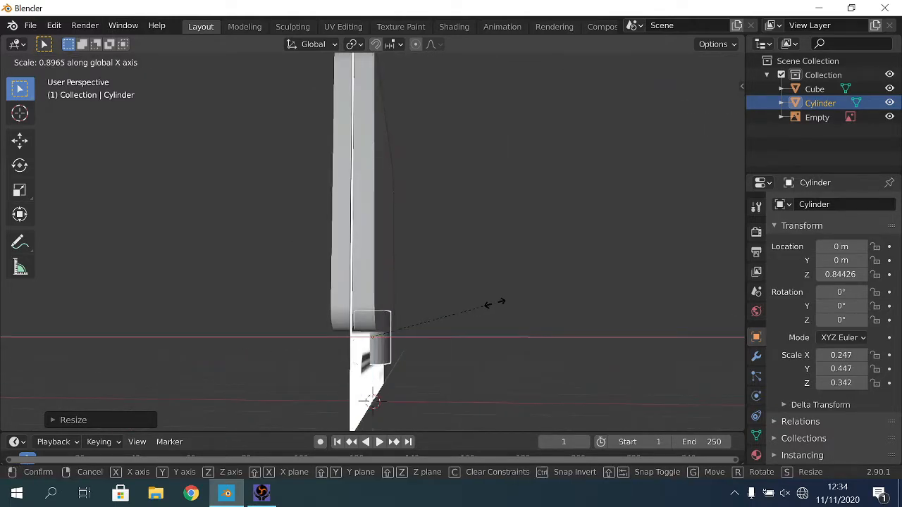
click(494, 303)
middle_drag(493, 303, 441, 314)
key(s)
key(x)
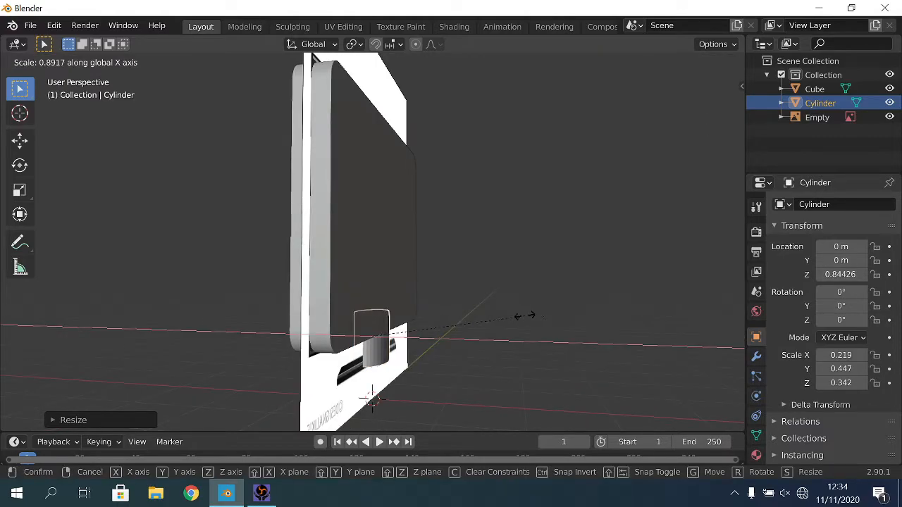
click(511, 316)
Step: In Edit Mode, select the cylinder's bottom face and, in right view, raise it about 0.148 m along Z
middle_drag(511, 317, 49, 79)
click(47, 62)
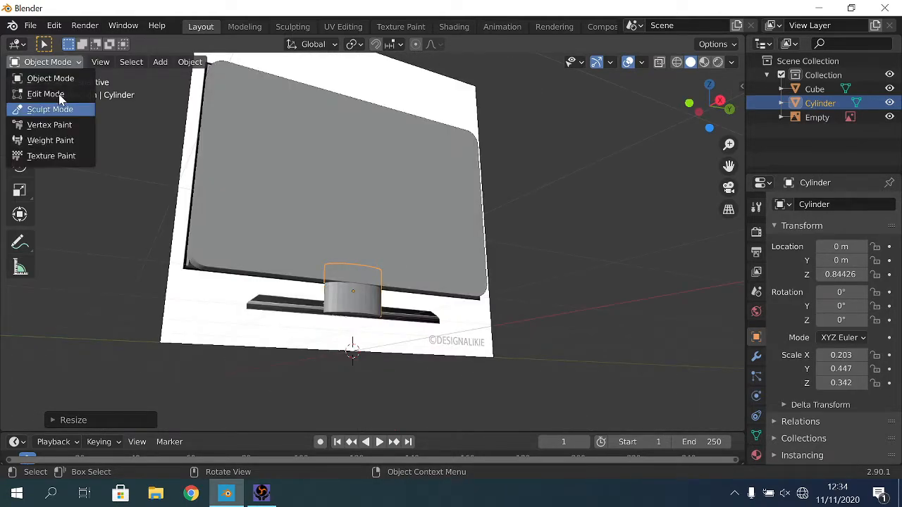
click(59, 93)
middle_drag(138, 71, 343, 325)
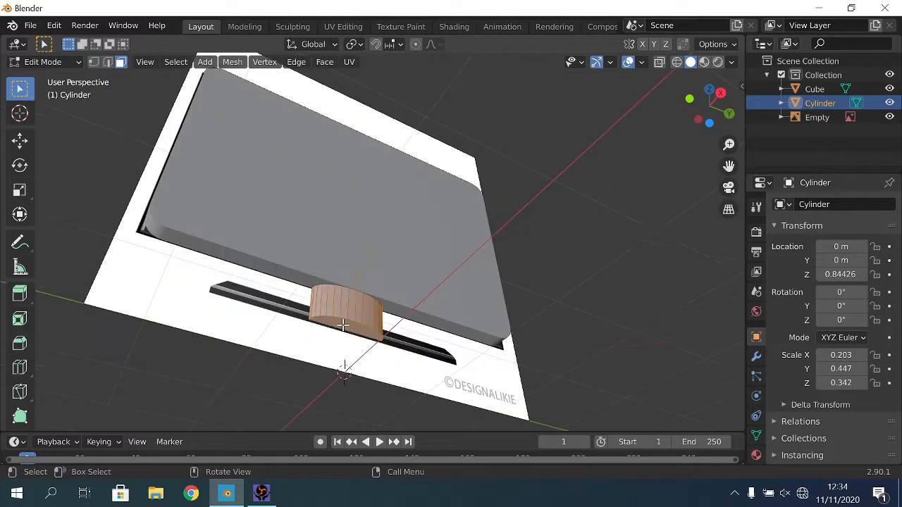
click(342, 324)
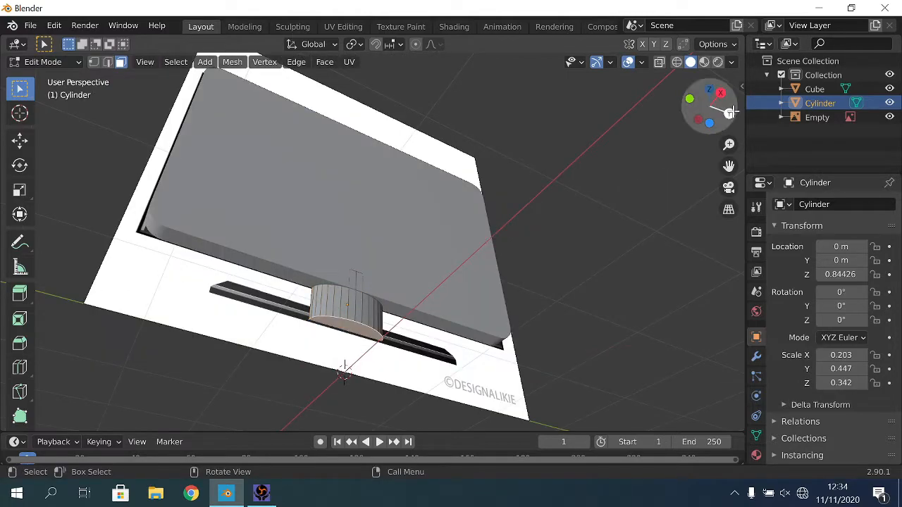
click(729, 113)
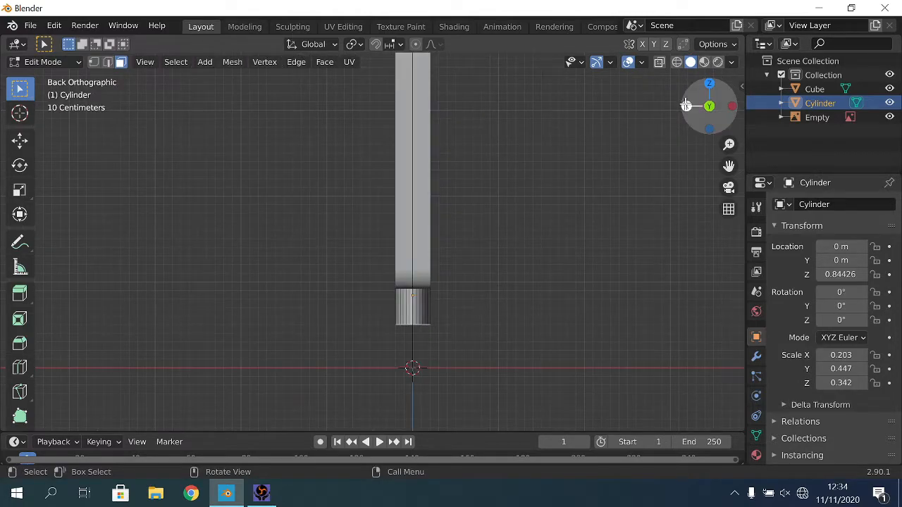
click(685, 105)
key(g)
key(z)
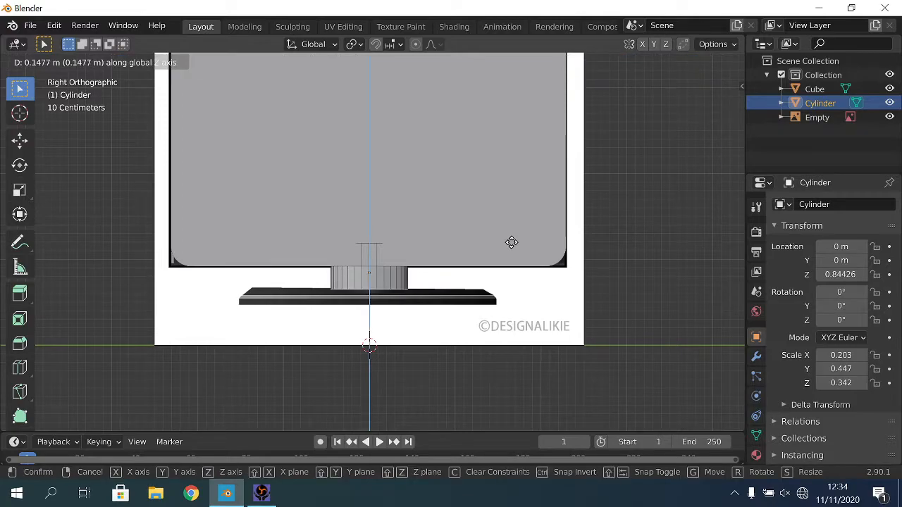
click(511, 241)
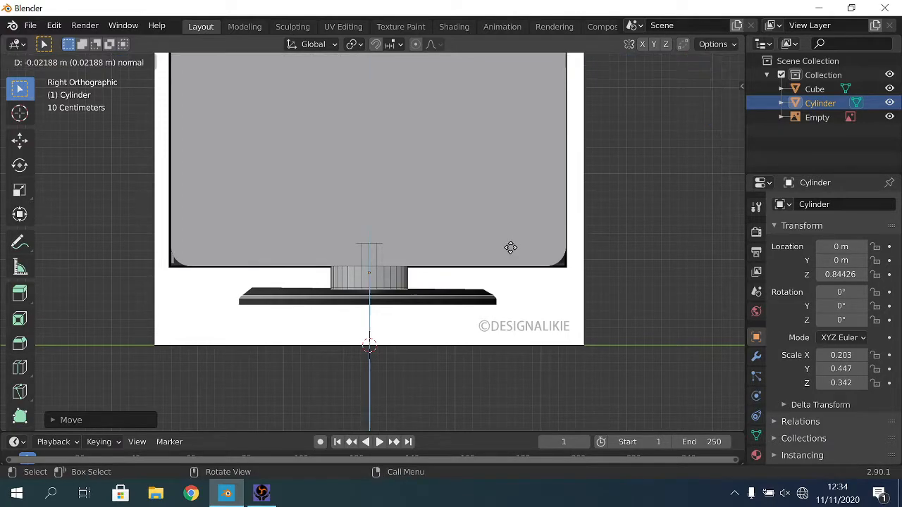
Step: Extrude the cylinder's bottom face slightly downward twice, scaling it outward each time, about 1.76 on the second, to start the flared base
key(s)
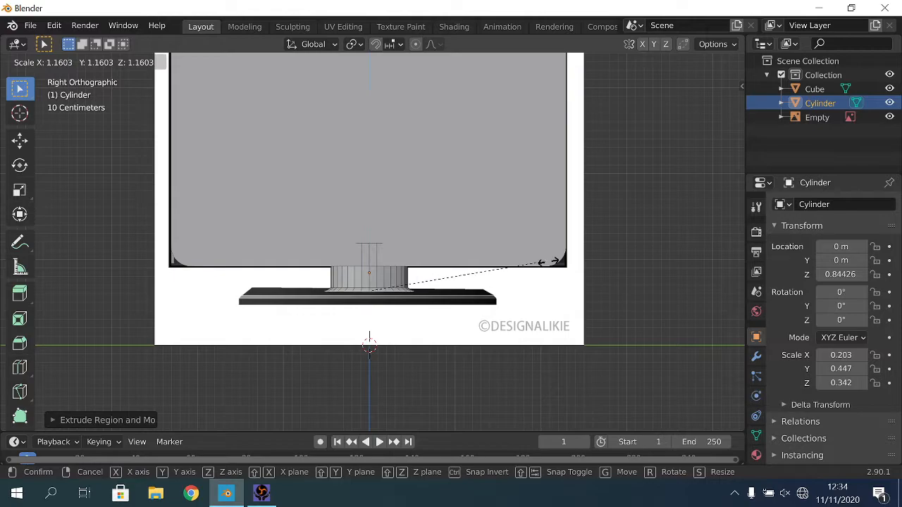
click(567, 273)
key(e)
click(553, 283)
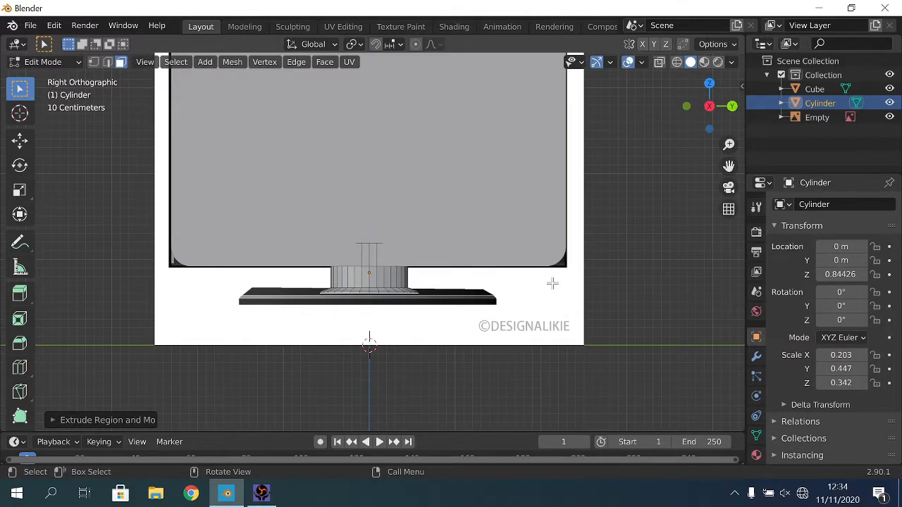
key(s)
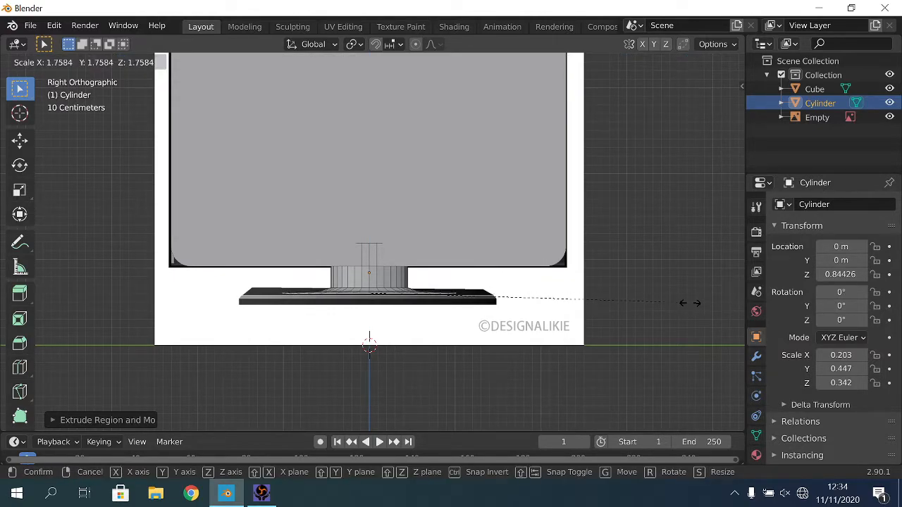
click(662, 298)
Step: Extrude the base's bottom face downward twice more and scale it out to nearly the width of the reference stand
key(e)
key(z)
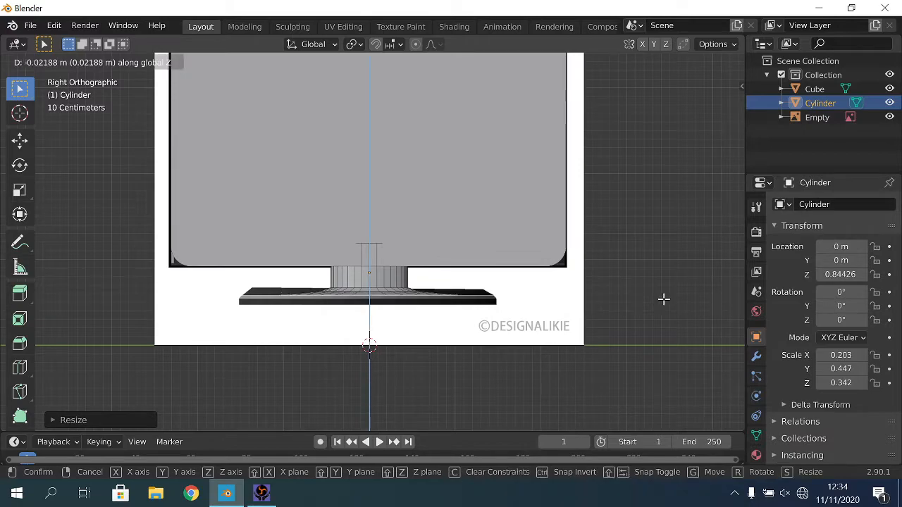
click(663, 298)
key(e)
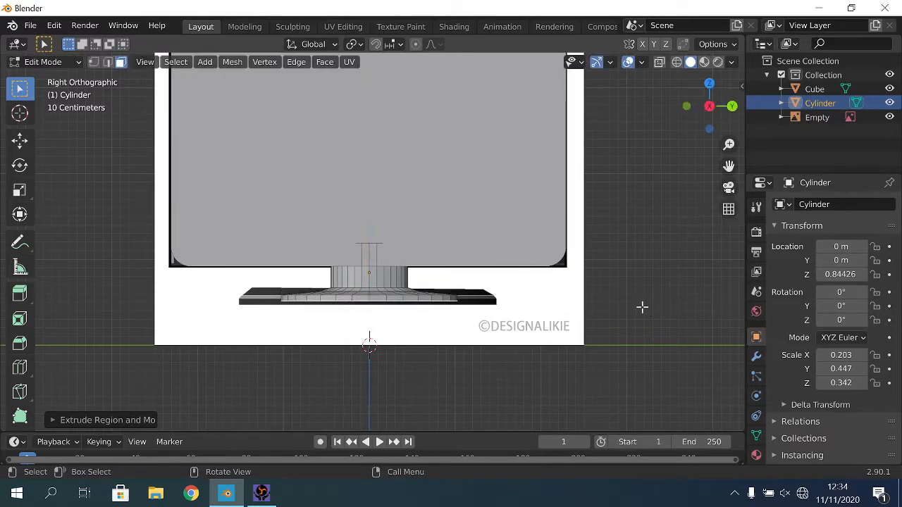
click(651, 310)
key(s)
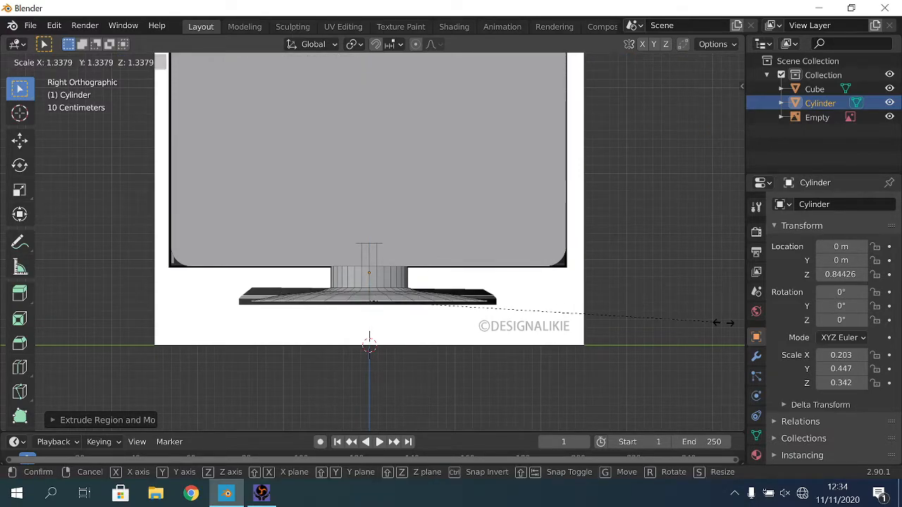
click(596, 272)
Step: Extrude the base's rim down about 0.08 m, extrude its underside again scaled to about 0.48, and return to Object Mode
key(e)
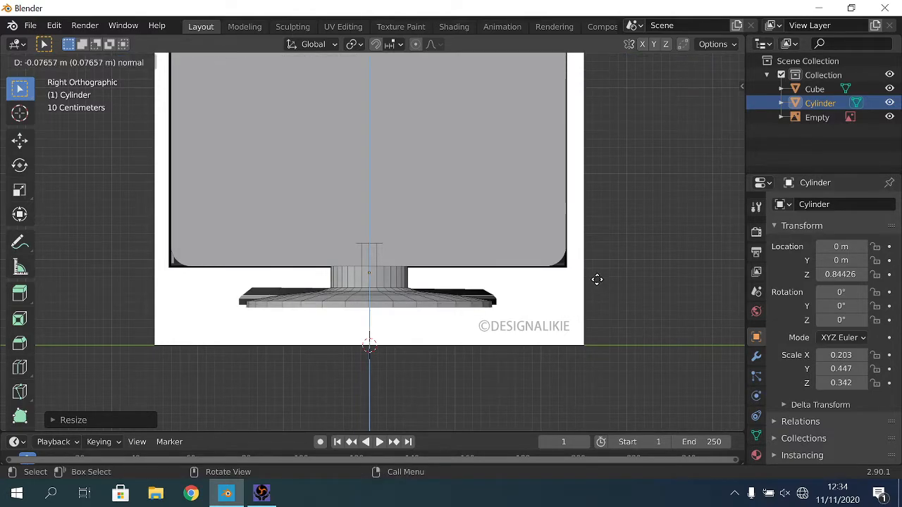
click(597, 282)
key(e)
click(597, 289)
key(s)
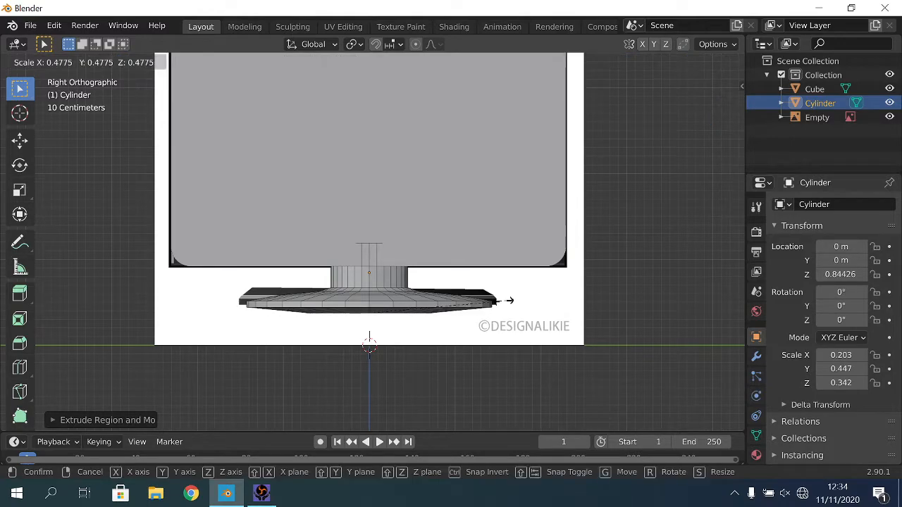
click(508, 300)
middle_drag(508, 300, 500, 249)
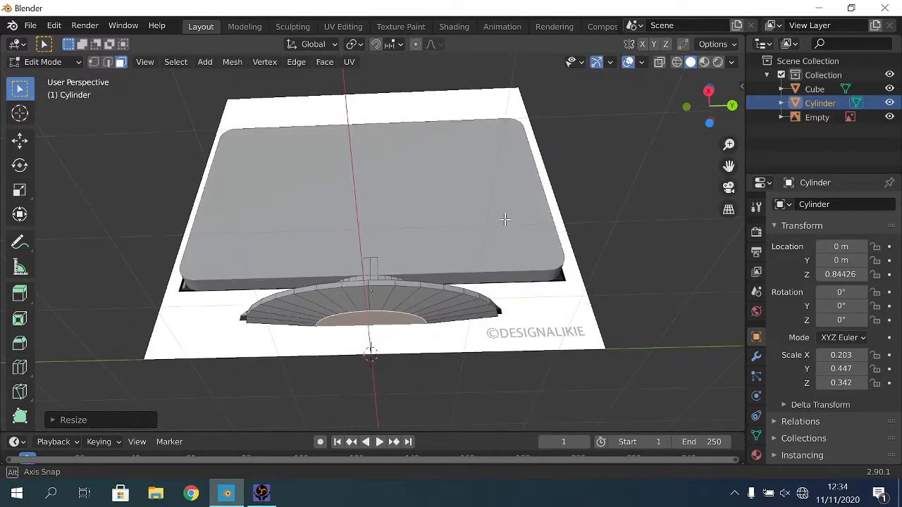
middle_drag(504, 219, 91, 60)
key(Tab)
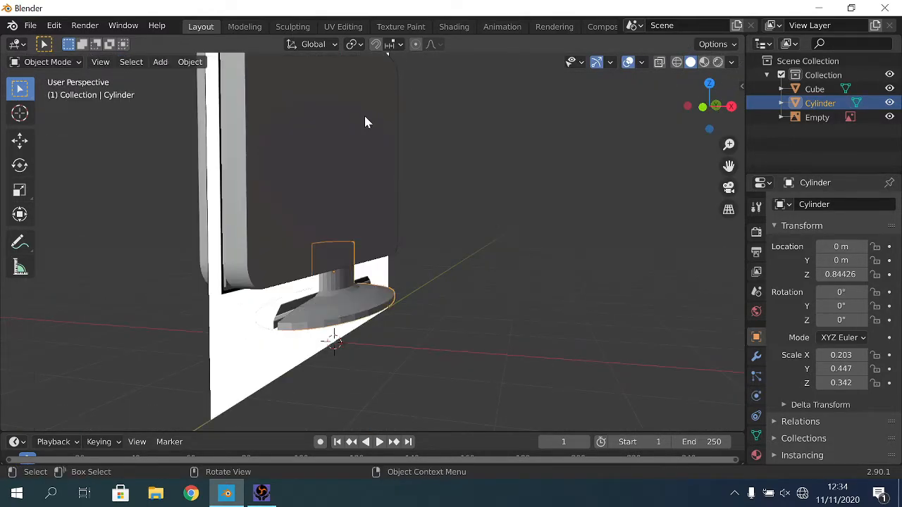
Step: Select the stand and apply Shade Smooth to it
click(364, 121)
middle_drag(365, 121, 302, 200)
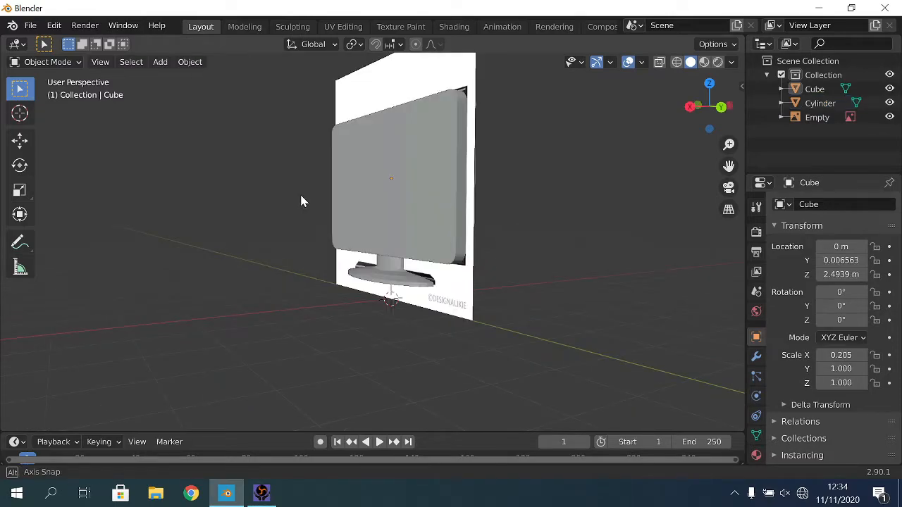
click(417, 81)
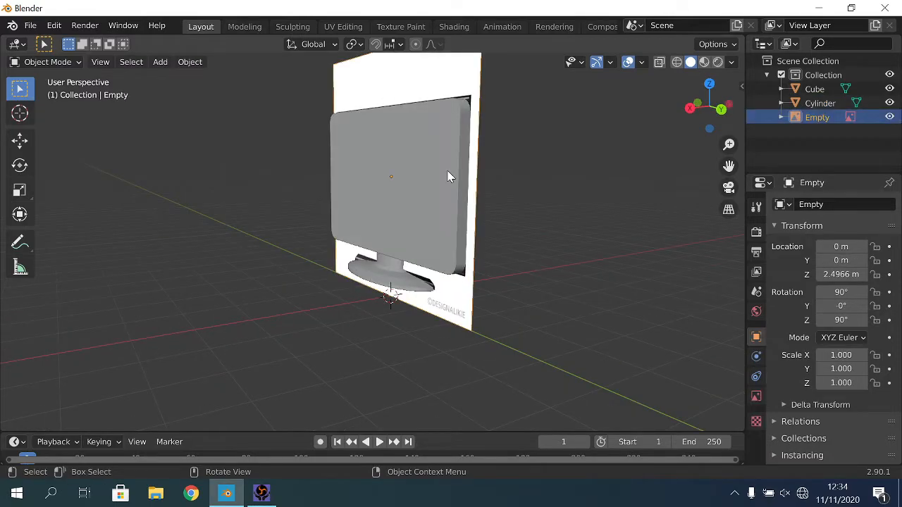
click(426, 120)
middle_drag(417, 253, 397, 284)
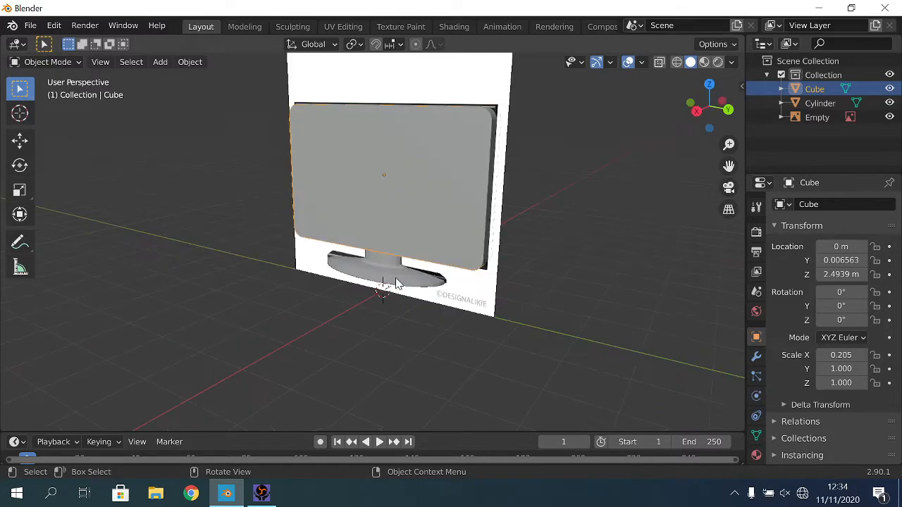
click(397, 284)
right_click(397, 278)
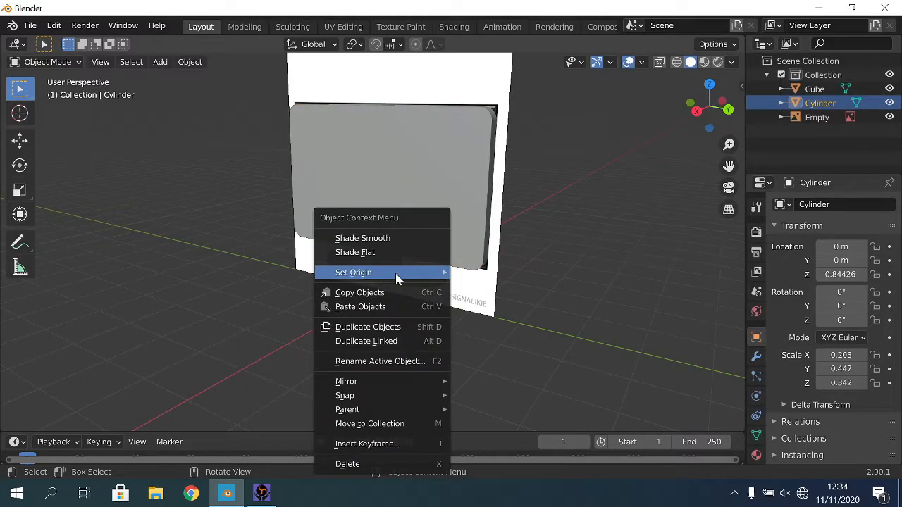
click(375, 239)
Step: Add a Subdivision Surface modifier to the stand and set its viewport level to 2
click(756, 357)
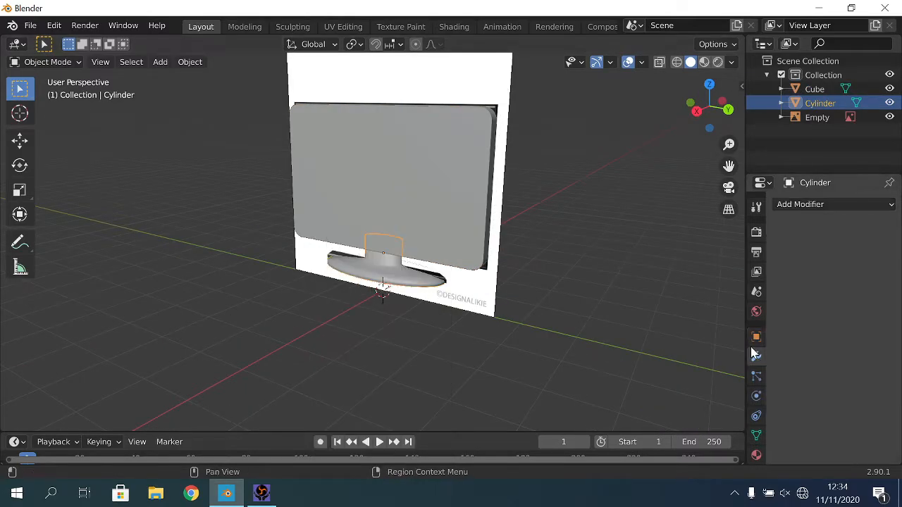
click(782, 206)
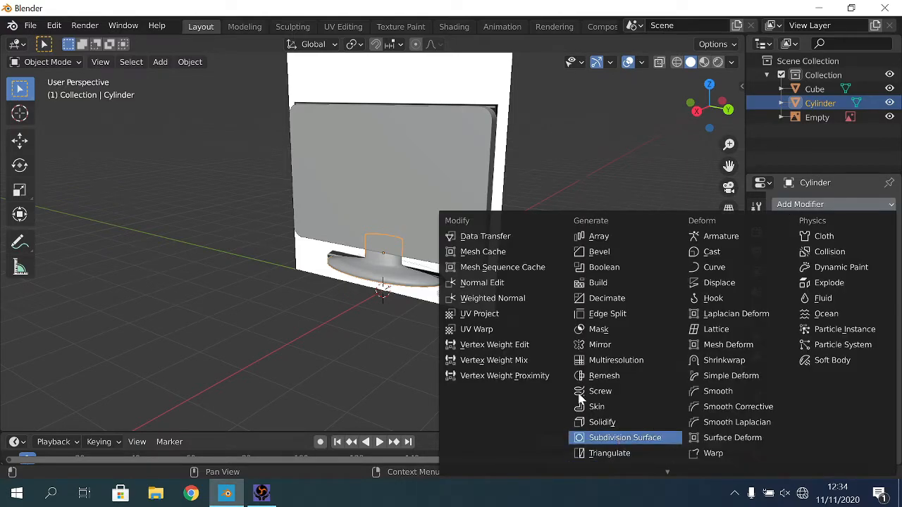
click(625, 438)
click(873, 267)
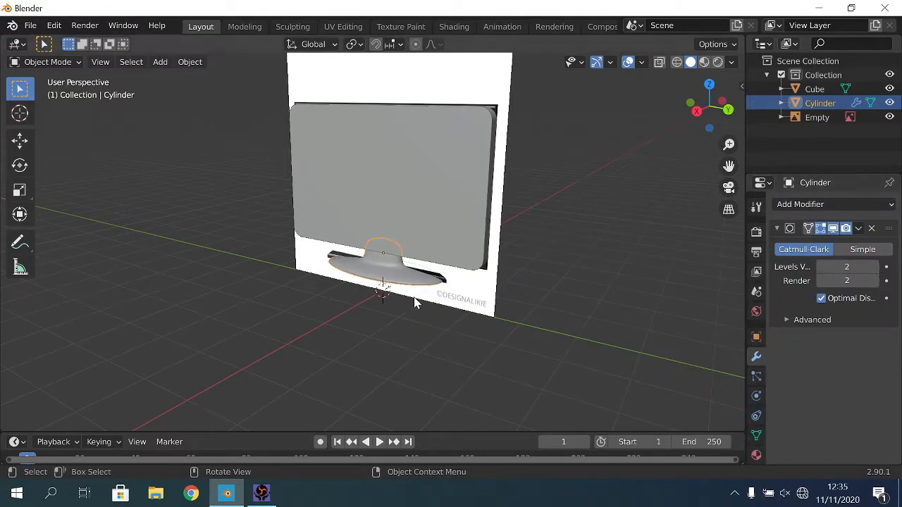
scroll(414, 303, up, 4)
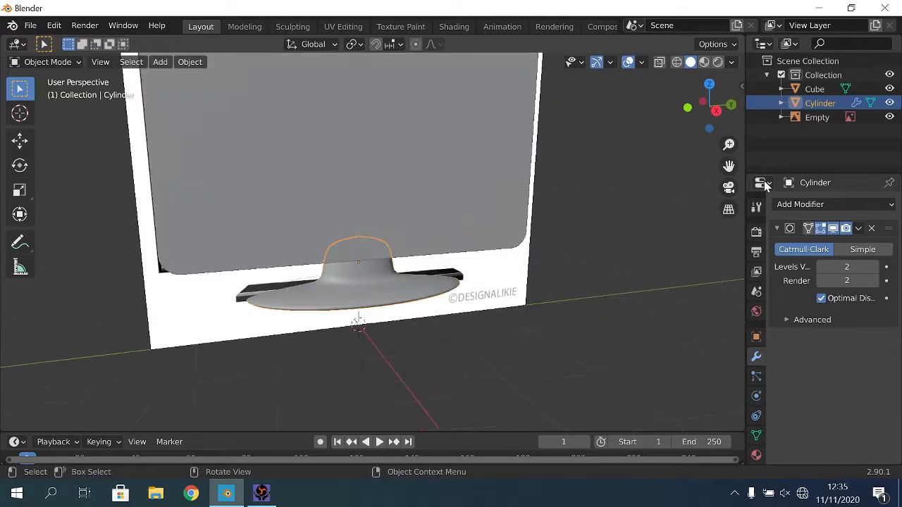
Step: Lower the stand's subdivision viewport level to 0 and add an edge loop around its neck, slid up to the upper end
click(822, 266)
click(822, 267)
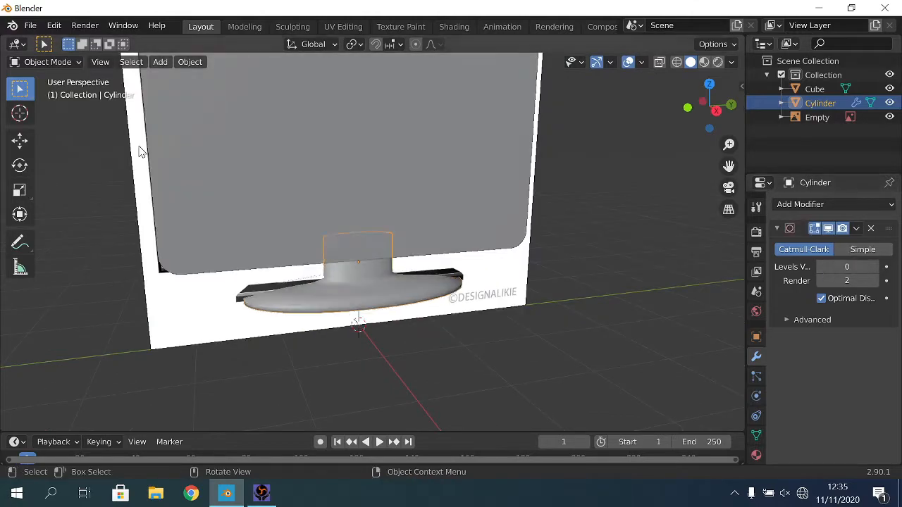
click(48, 62)
click(57, 92)
key(ctrl+r)
click(362, 257)
click(357, 121)
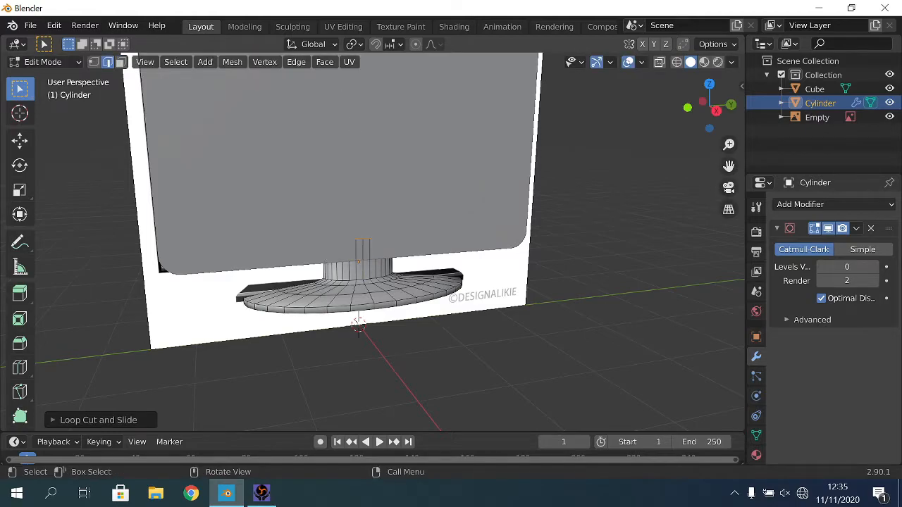
Step: Set the stand's subdivision viewport level to 2 and return to Object Mode
click(876, 267)
click(876, 267)
mouse_move(624, 298)
middle_down()
mouse_move(479, 288)
mouse_move(445, 244)
mouse_move(465, 319)
mouse_move(580, 312)
mouse_move(439, 284)
middle_up()
click(32, 62)
click(48, 78)
Step: Open the television body in Edit Mode in the right orthographic view and select its front face
middle_drag(403, 308, 400, 237)
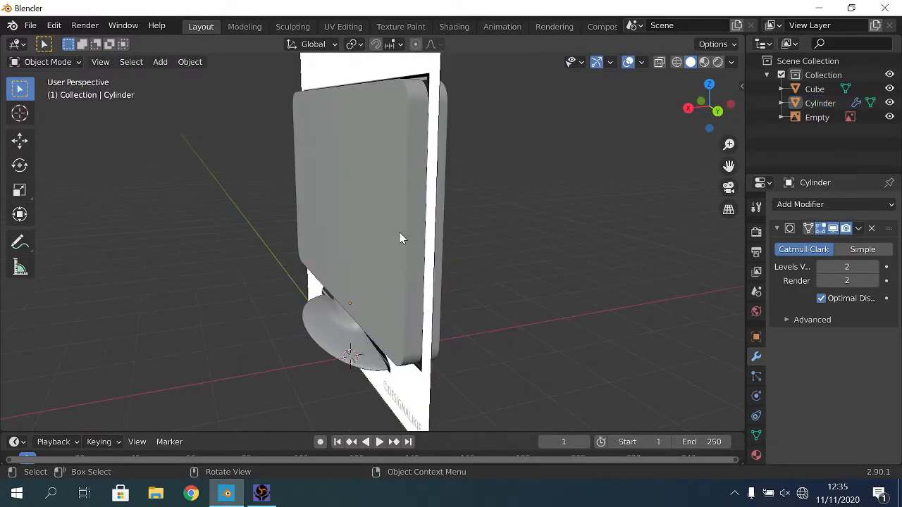
click(401, 237)
click(688, 108)
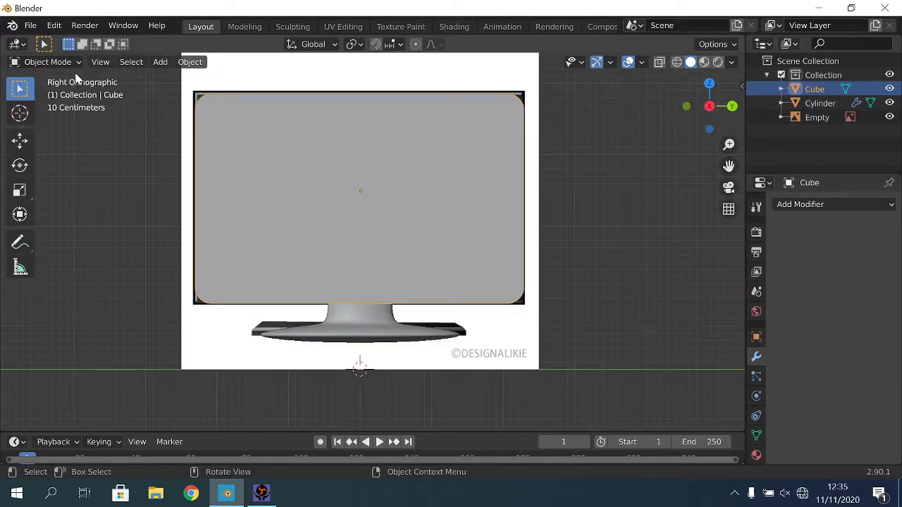
click(41, 61)
click(47, 94)
click(121, 63)
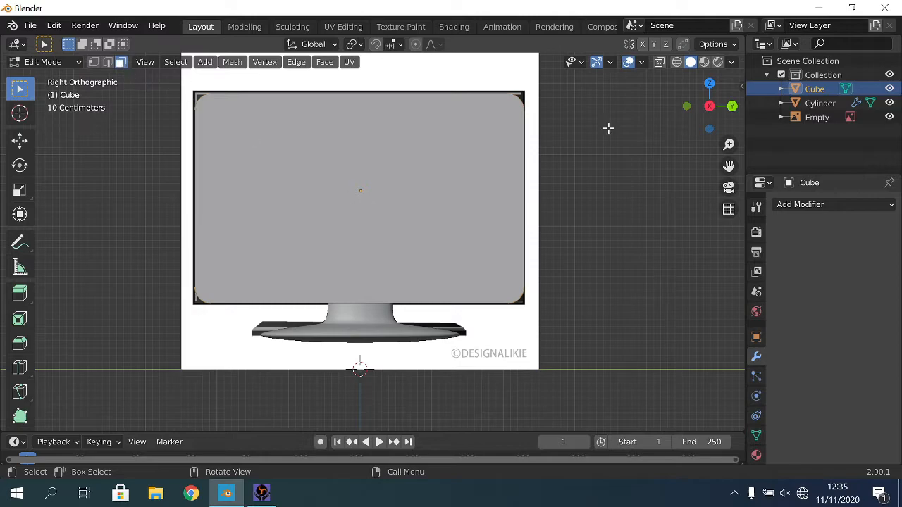
click(431, 147)
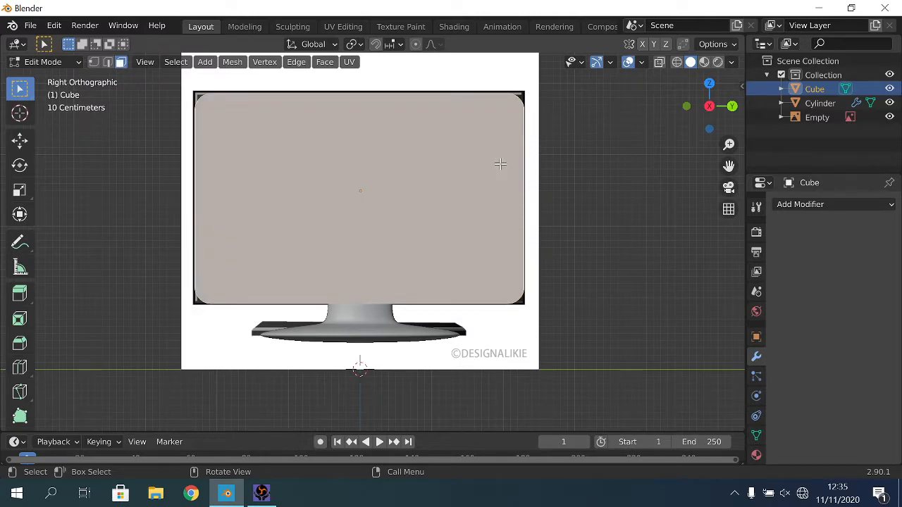
Step: Inset the television's front face in wireframe shading to follow the screen outline of the reference image
click(675, 61)
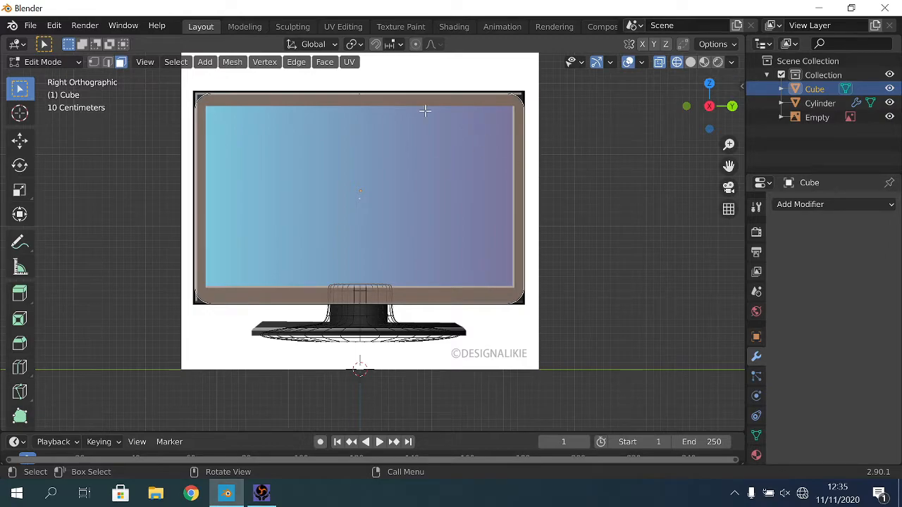
click(692, 62)
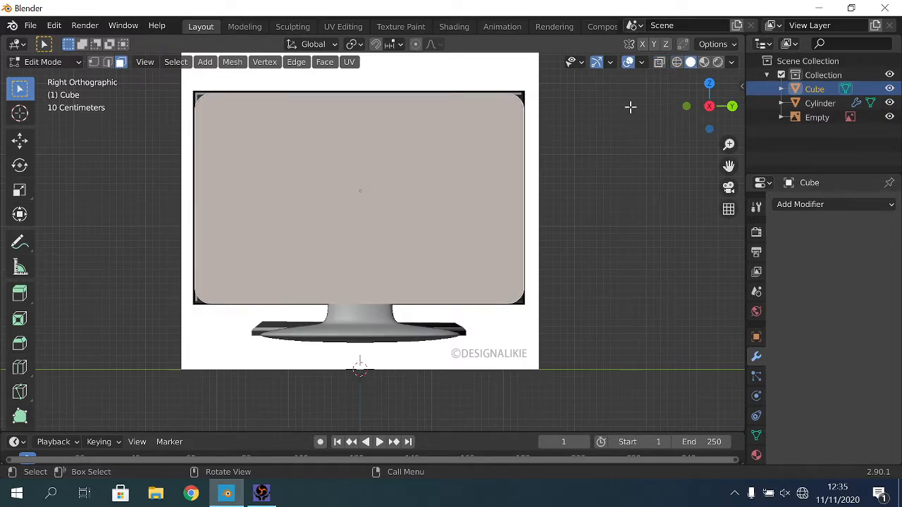
middle_drag(432, 168, 394, 162)
middle_drag(309, 155, 685, 140)
click(690, 109)
click(677, 63)
key(i)
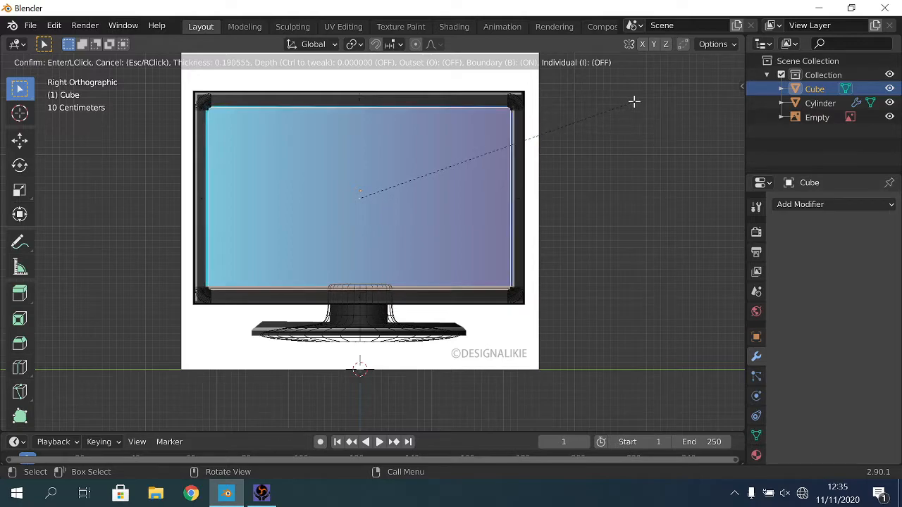
click(634, 102)
Step: Scale the inset screen face along Y to about 1.03 to match the reference width, and return to Object Mode
key(s)
key(x)
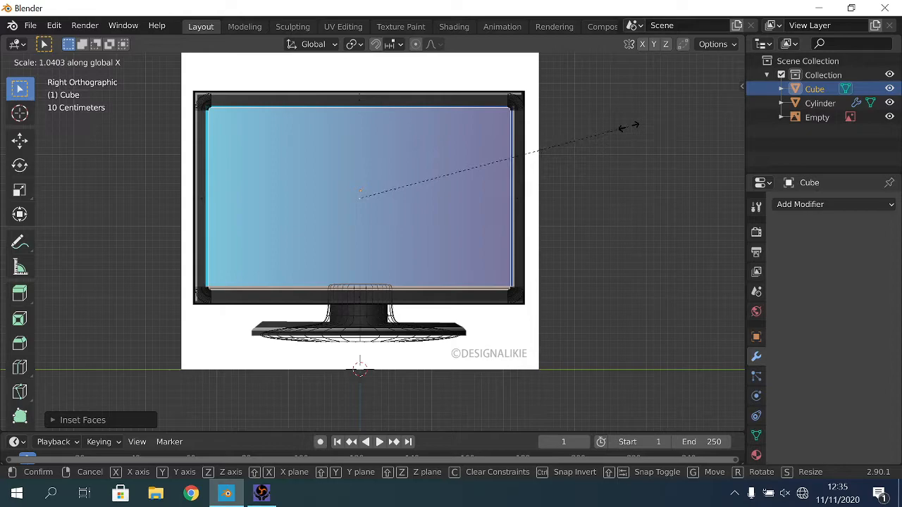
key(y)
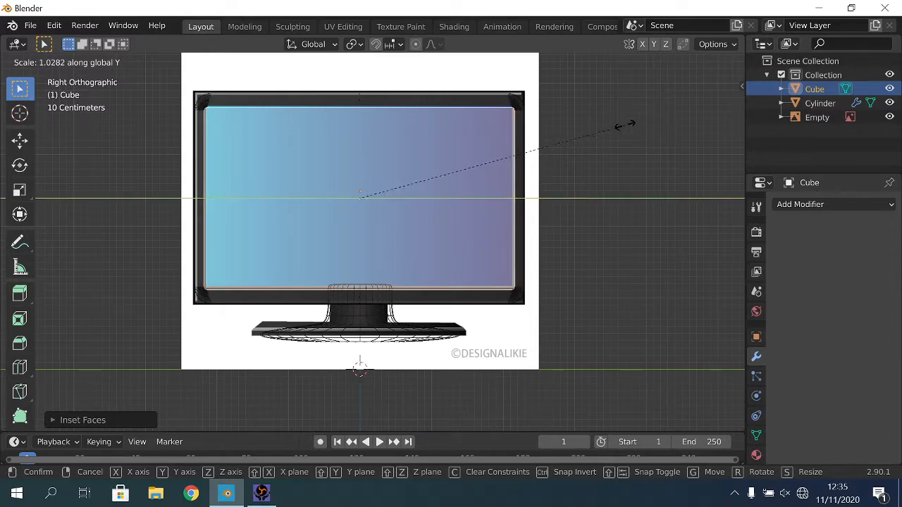
click(624, 125)
middle_drag(395, 140, 497, 166)
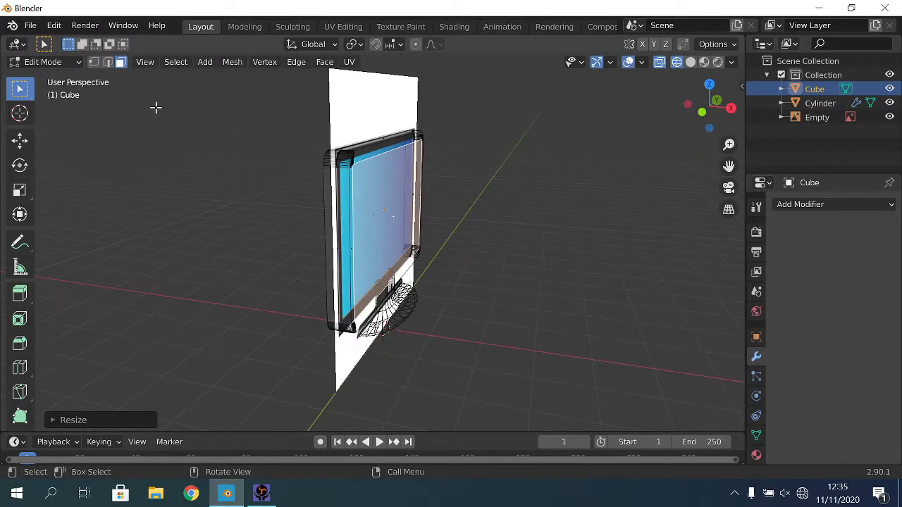
click(36, 65)
click(41, 77)
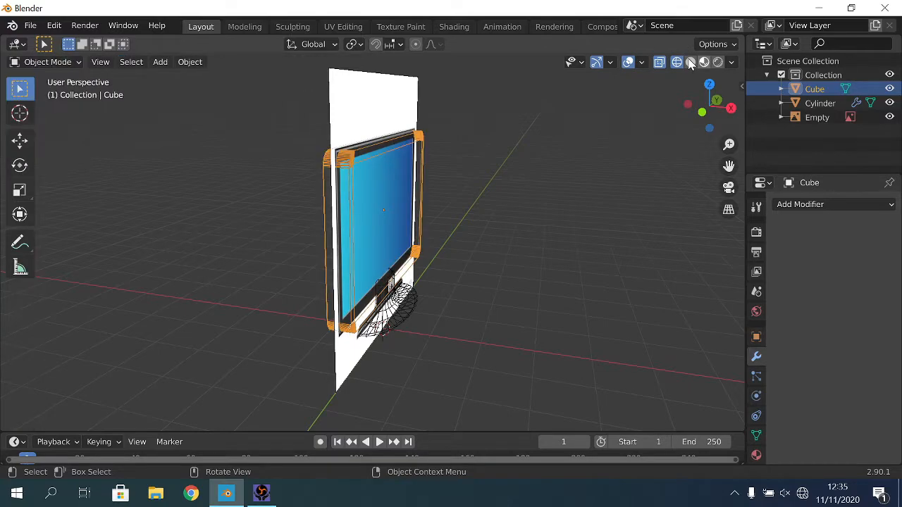
Step: Create a new material for the television body and set its base color to black
middle_drag(713, 195, 366, 302)
scroll(397, 322, up, 4)
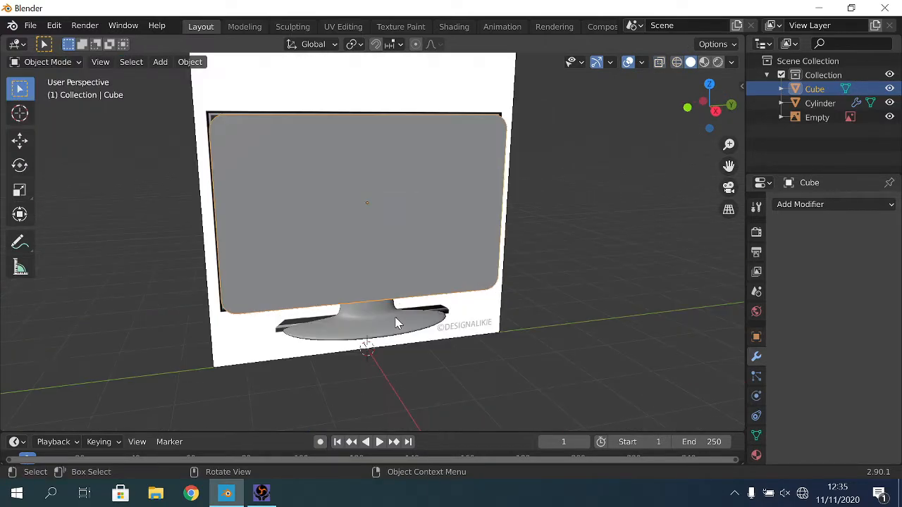
click(756, 454)
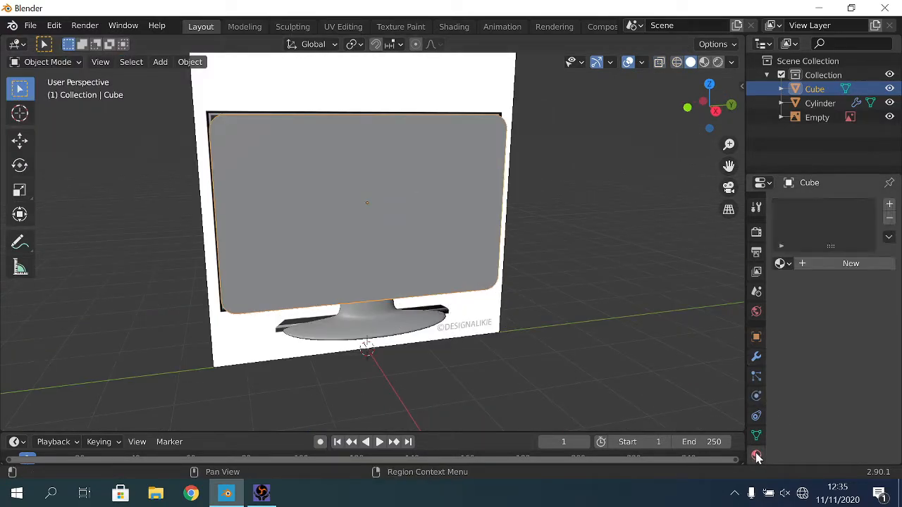
click(814, 263)
click(854, 406)
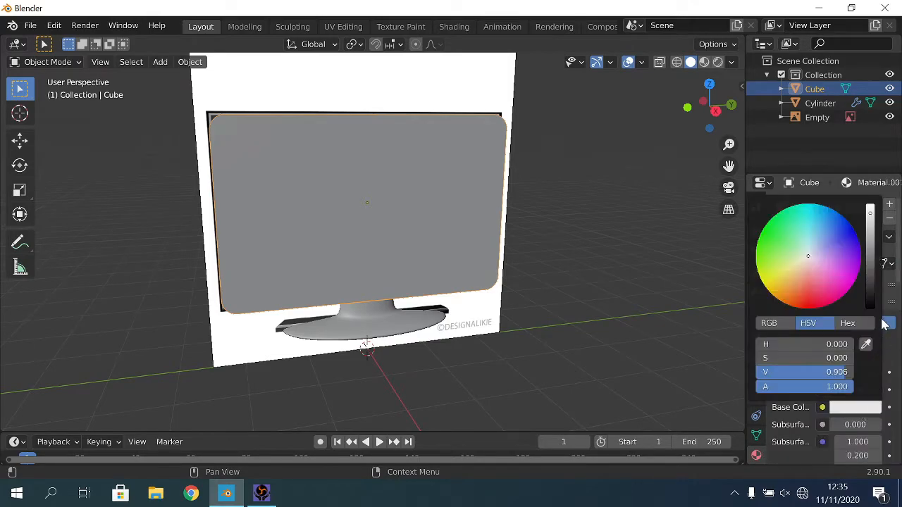
drag(873, 297, 872, 314)
Step: Add a second material slot to the television in Edit Mode and create a material with an Emission surface
click(35, 61)
click(34, 93)
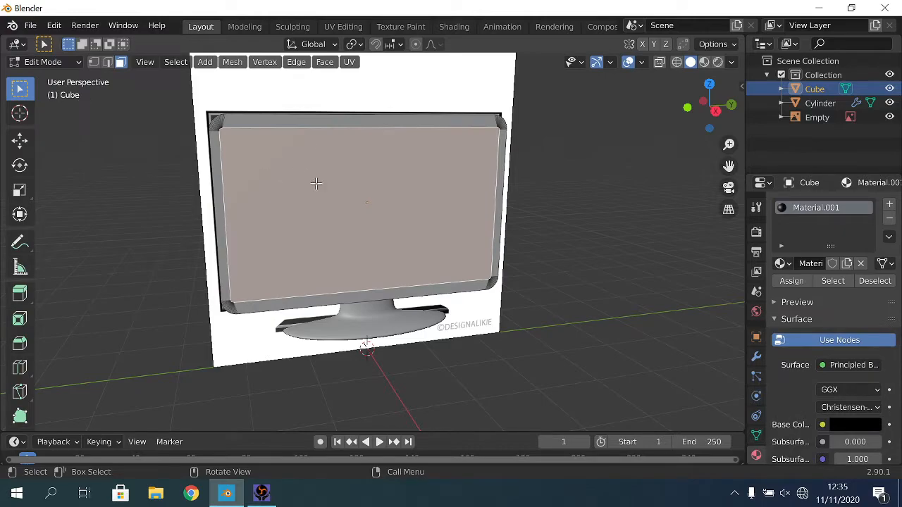
click(889, 203)
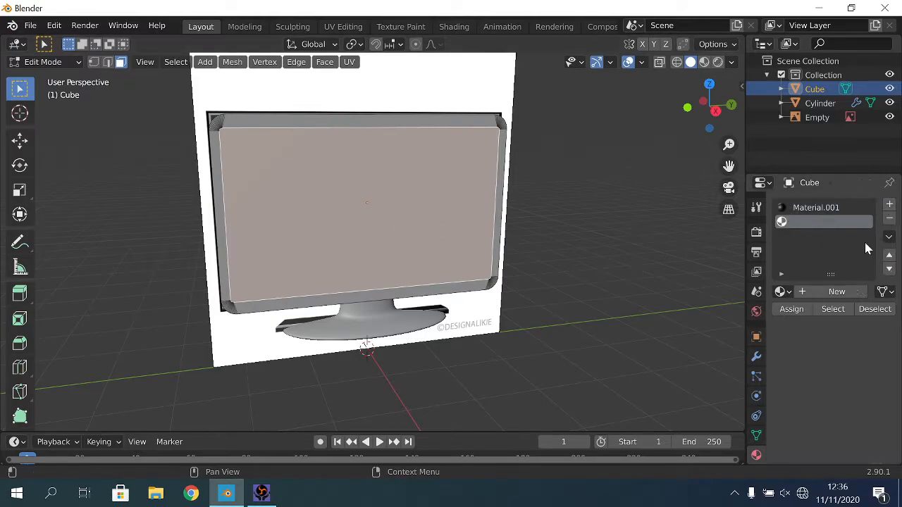
click(836, 292)
click(847, 393)
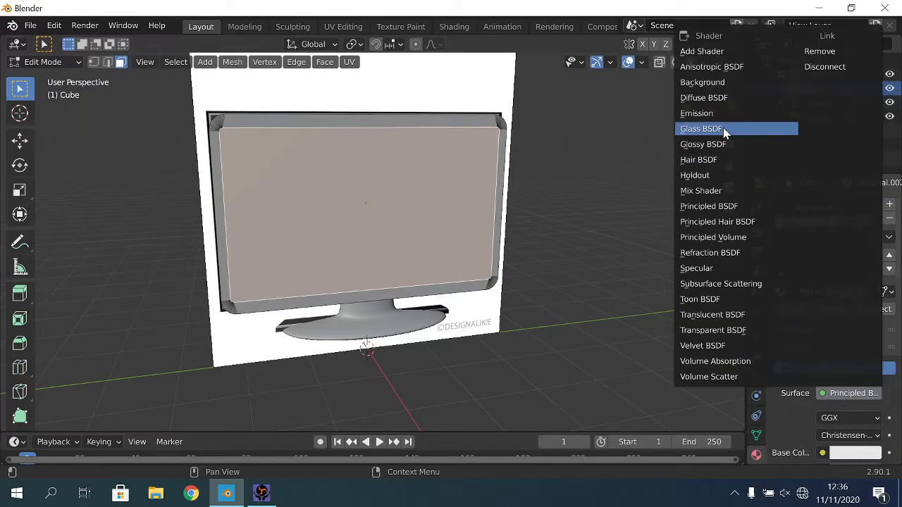
click(705, 115)
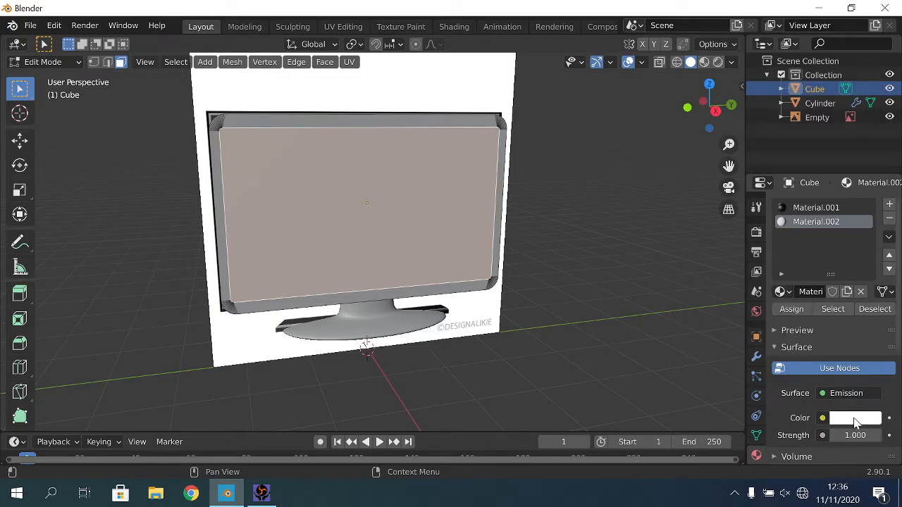
Step: Use an Image Texture as the emission color and load the H2x1_NSwitch Mario & Sonic image file
click(823, 419)
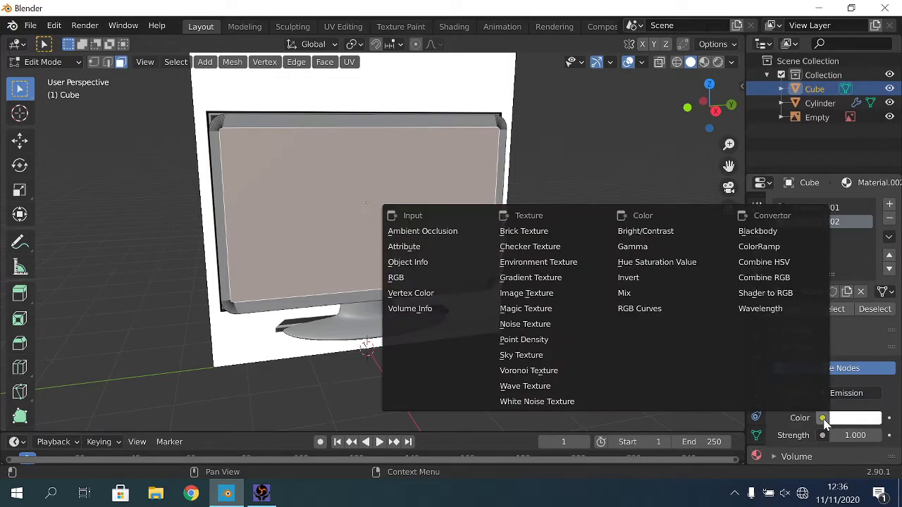
click(530, 295)
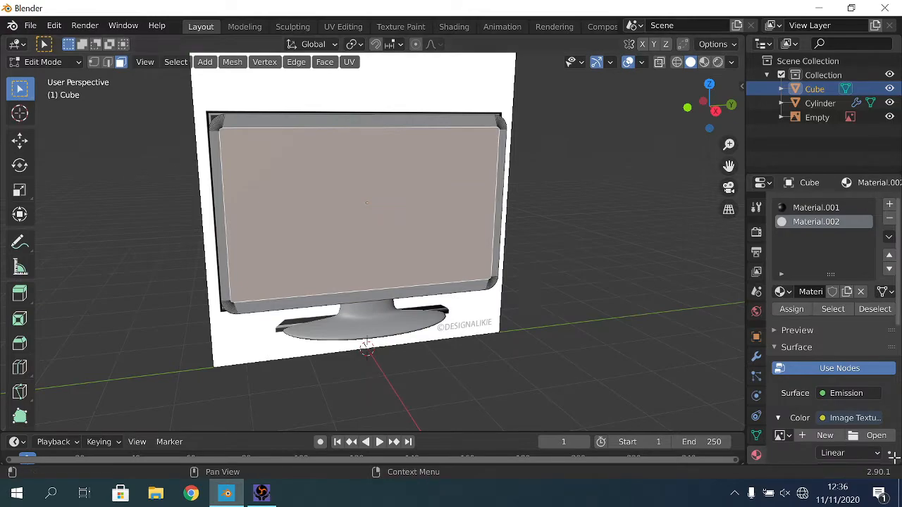
click(862, 437)
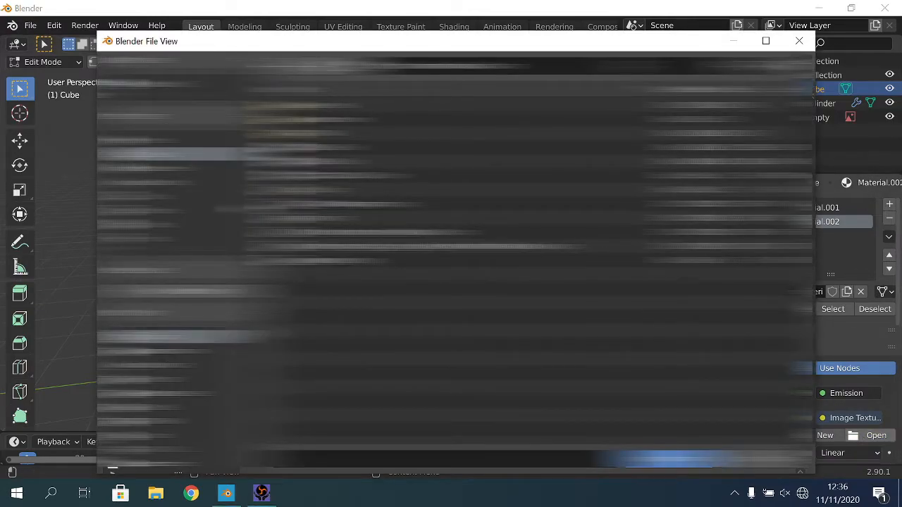
double_click(324, 120)
double_click(325, 119)
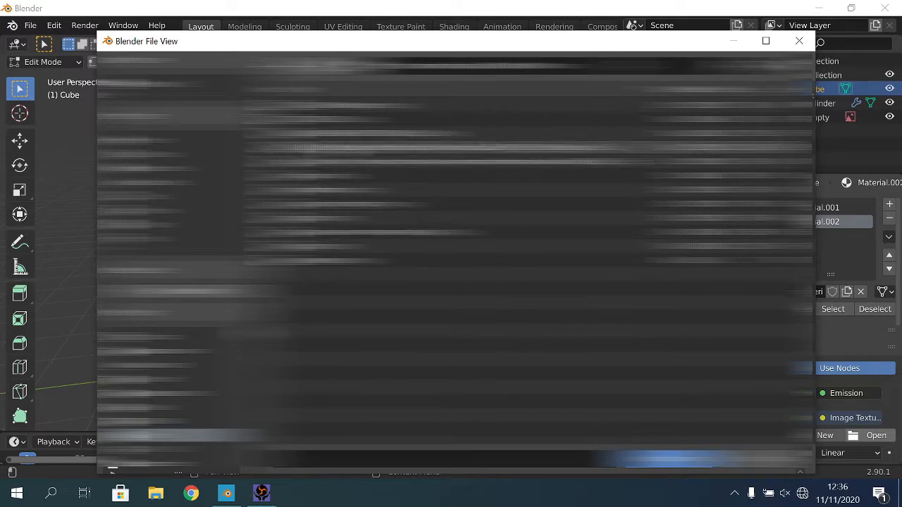
double_click(336, 144)
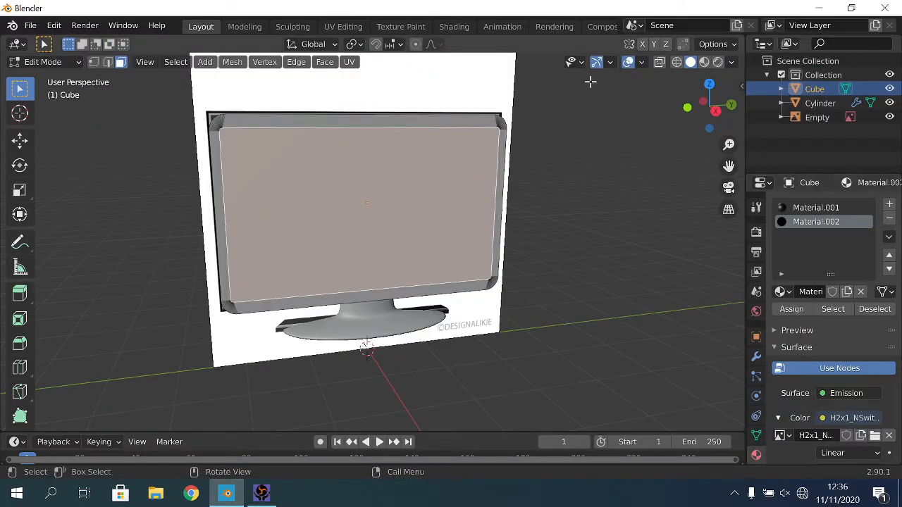
Step: Assign the emission image material to the selected screen face and return to Object Mode
click(792, 310)
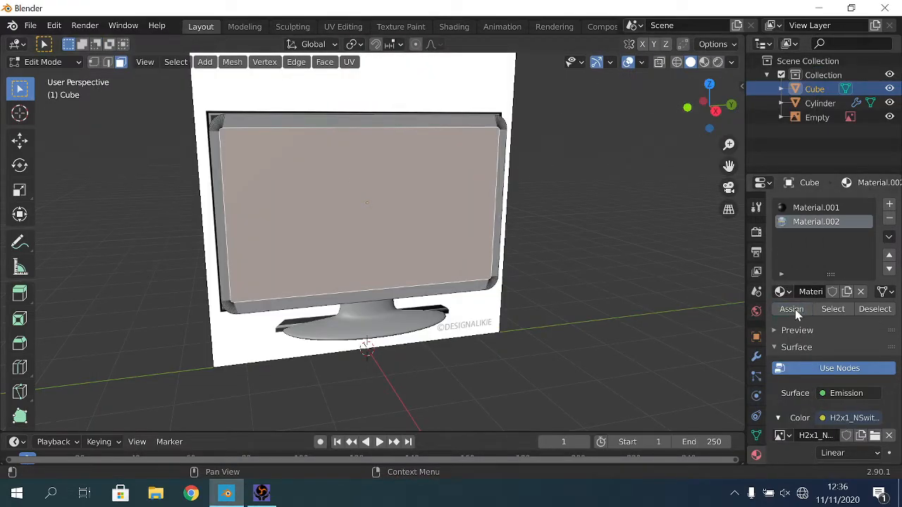
click(46, 63)
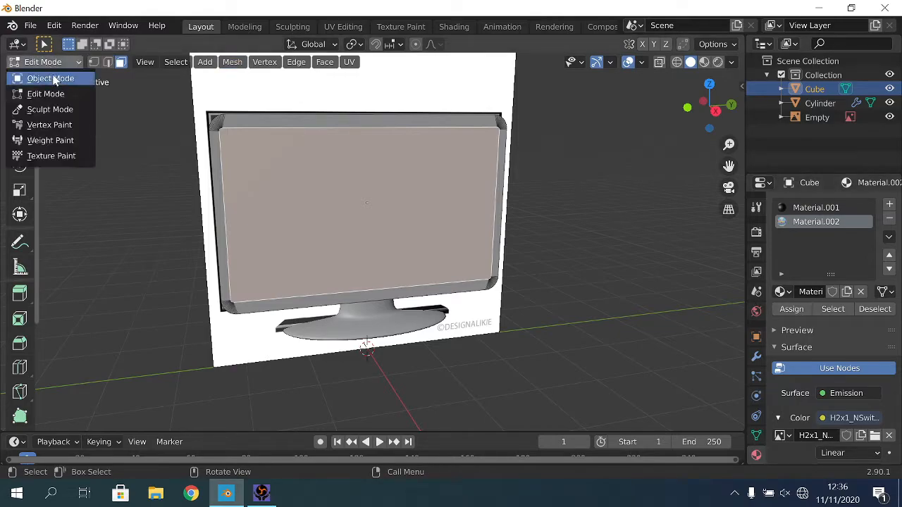
click(49, 79)
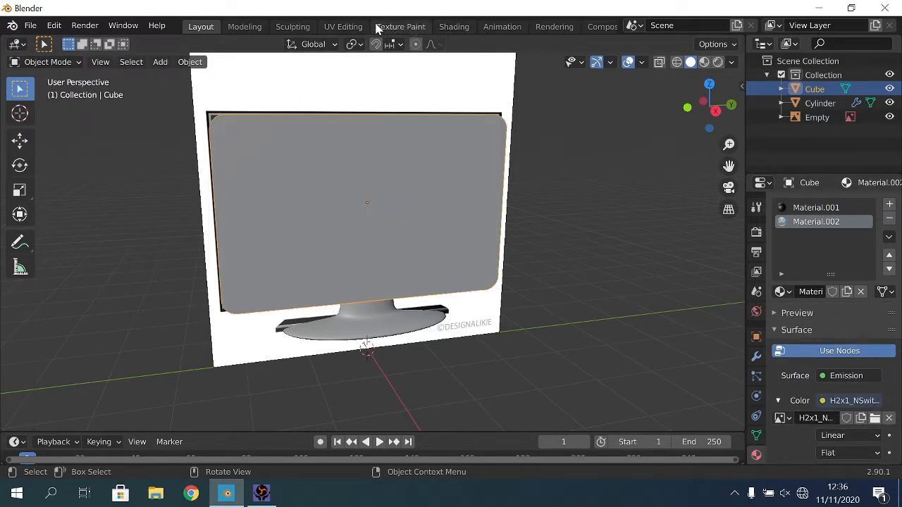
Step: Switch to the UV Editing workspace and display the television in Material Preview shading
click(344, 26)
scroll(527, 231, down, 2)
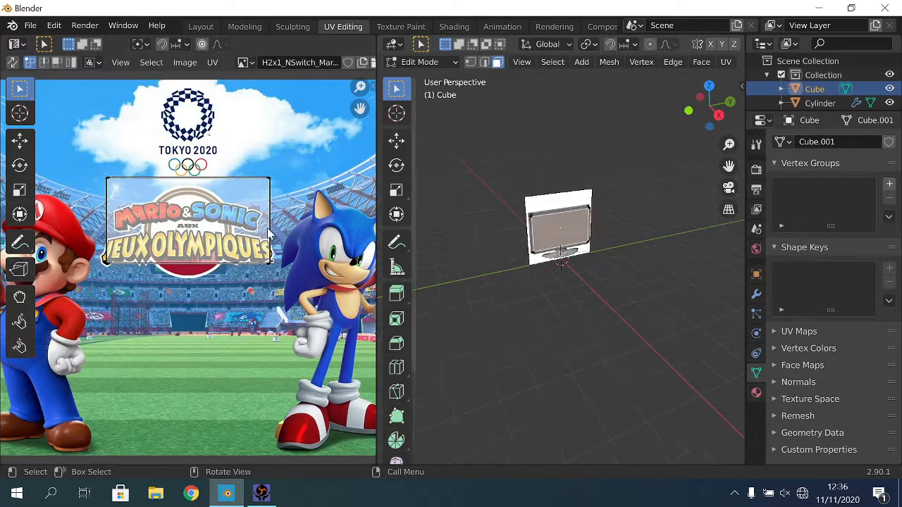
scroll(217, 213, down, 3)
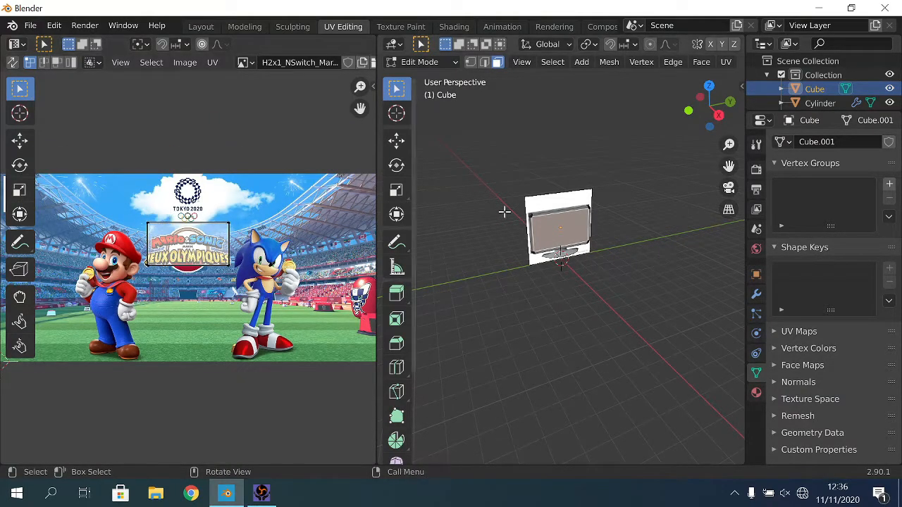
scroll(587, 214, up, 5)
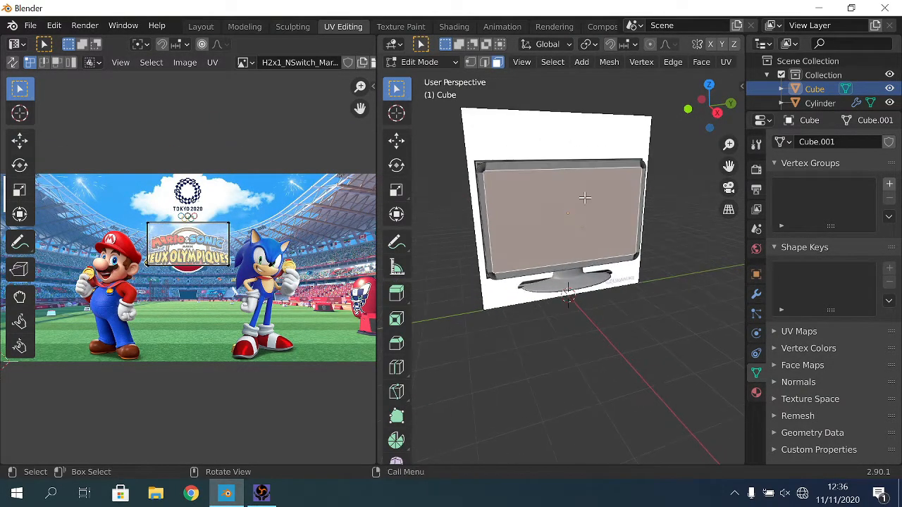
scroll(692, 64, down, 5)
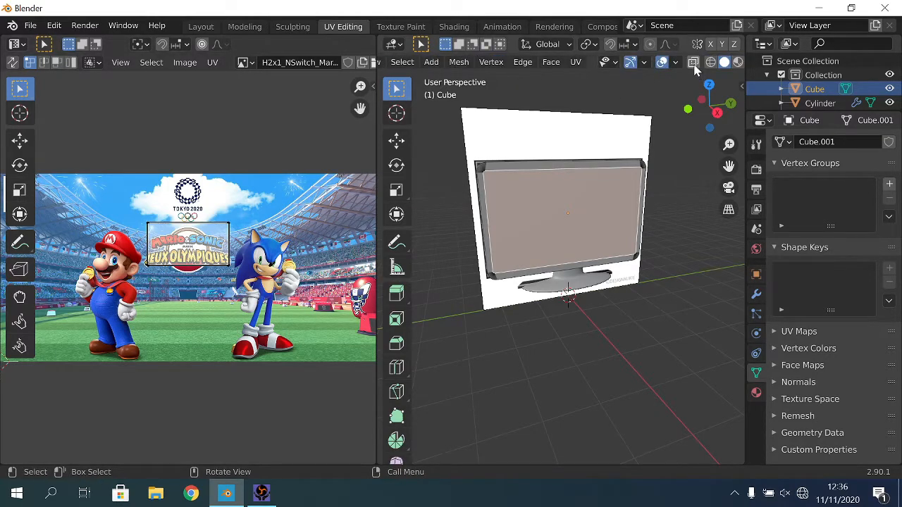
click(707, 64)
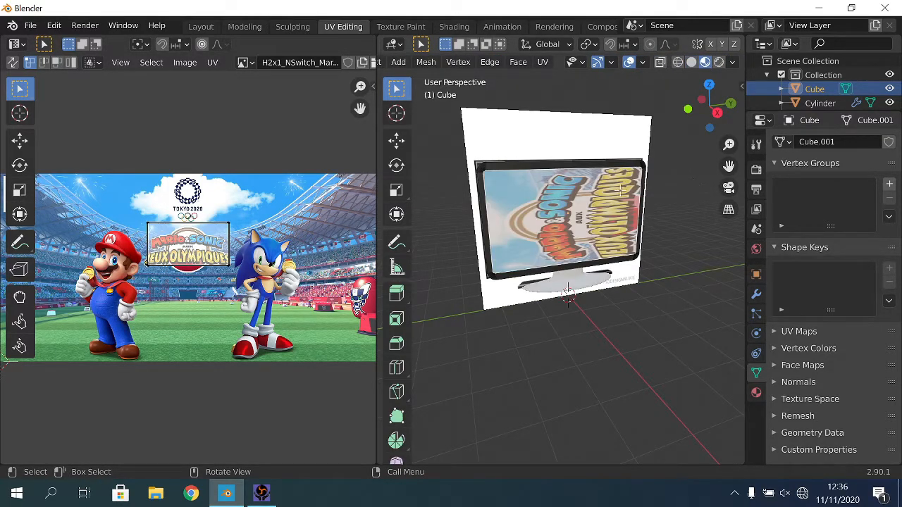
Step: Rotate the screen face's UVs by 90° three times so the image sits upright on the television
key(r)
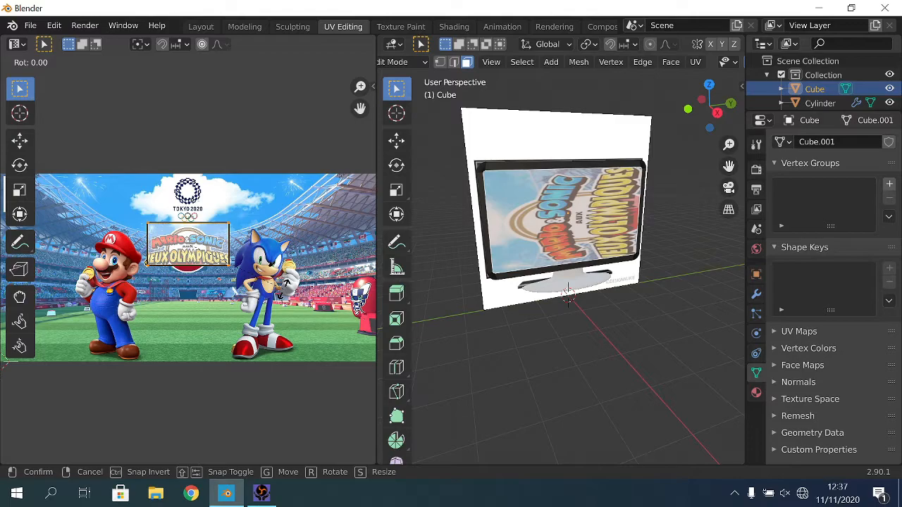
text(90)
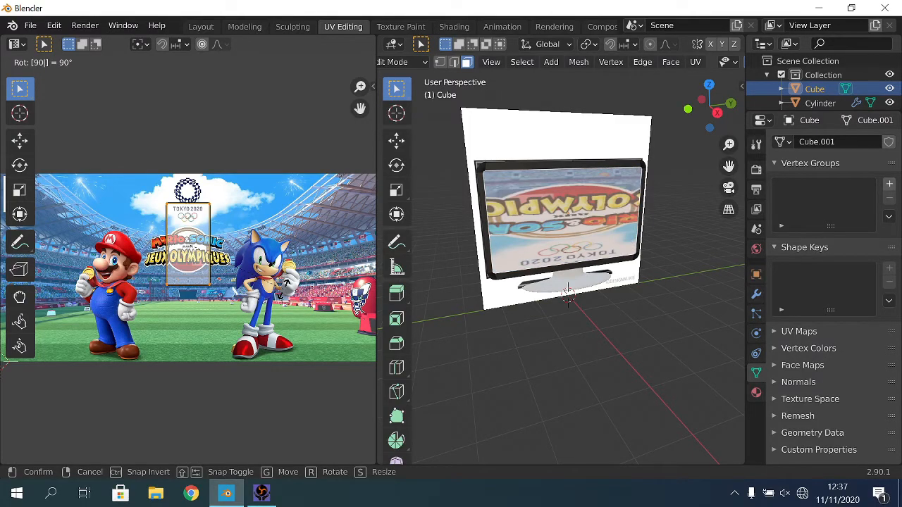
key(Return)
text(r90)
key(Return)
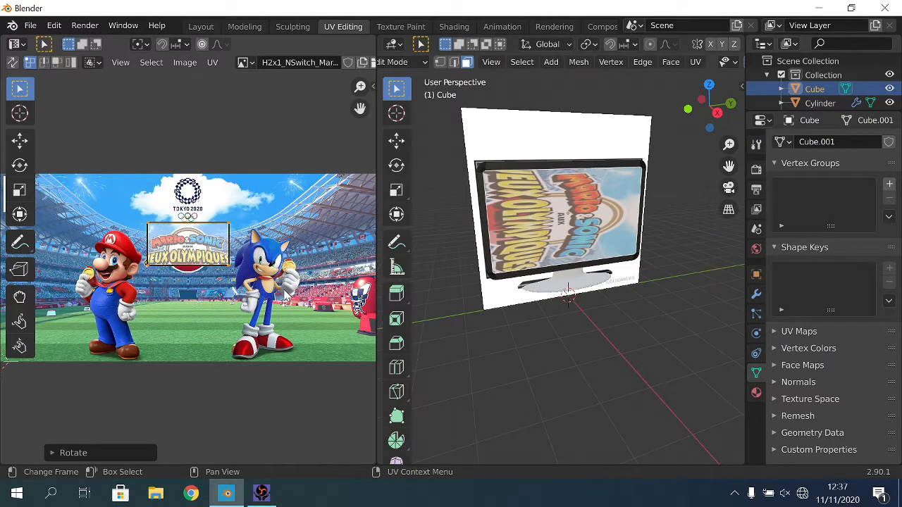
text(r90)
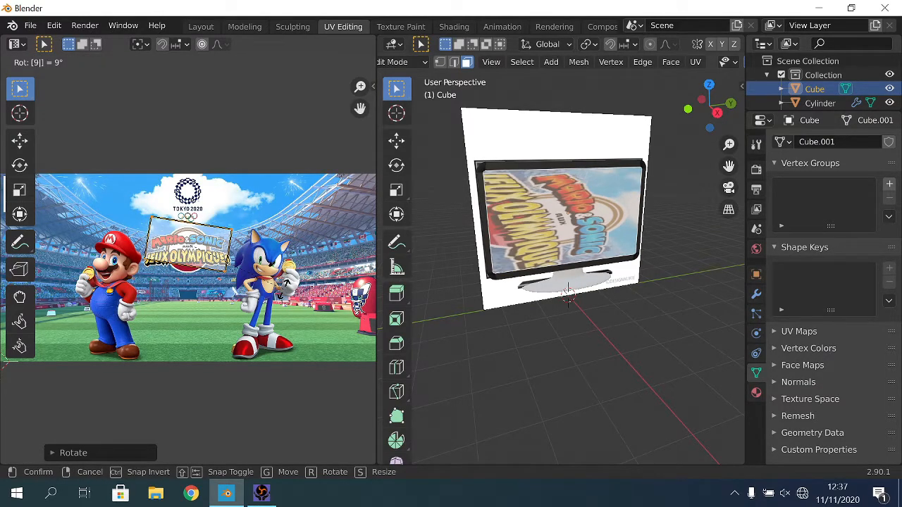
key(Return)
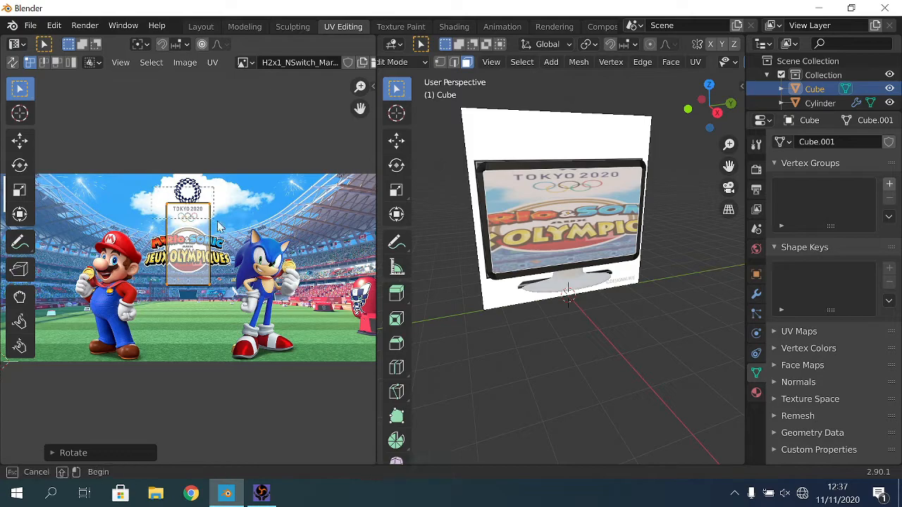
Step: Move the UV face's top edge along Y to the image's top border and its left edge along X to the left border
key(g)
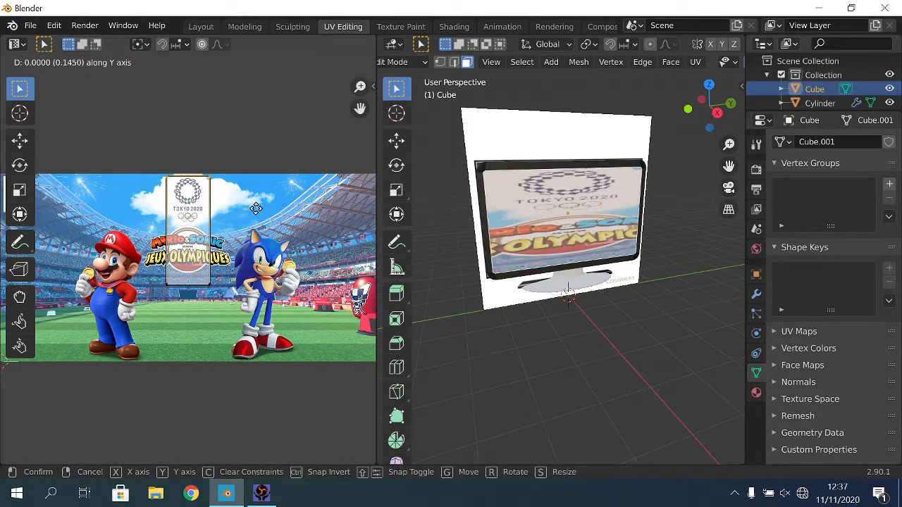
click(257, 215)
drag(166, 143, 172, 285)
scroll(191, 315, down, 1)
ctrl+scroll(212, 317, left, 3)
key(g)
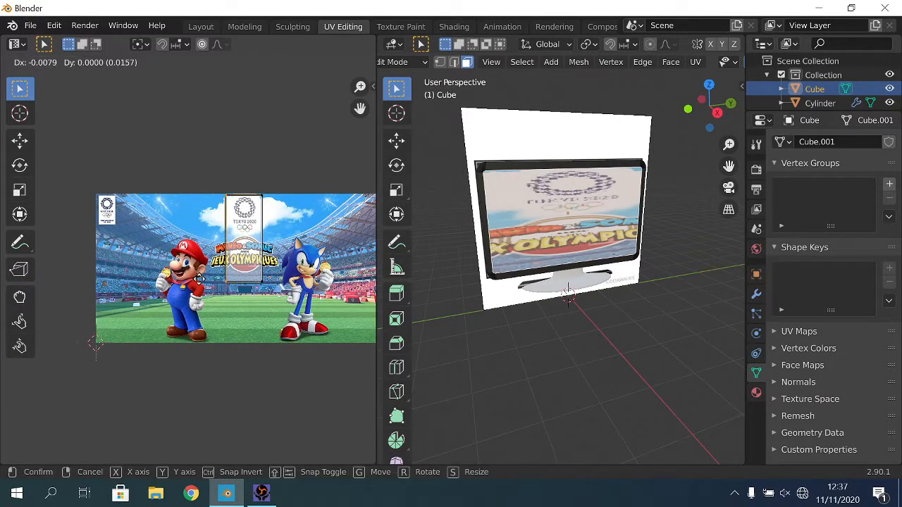
key(x)
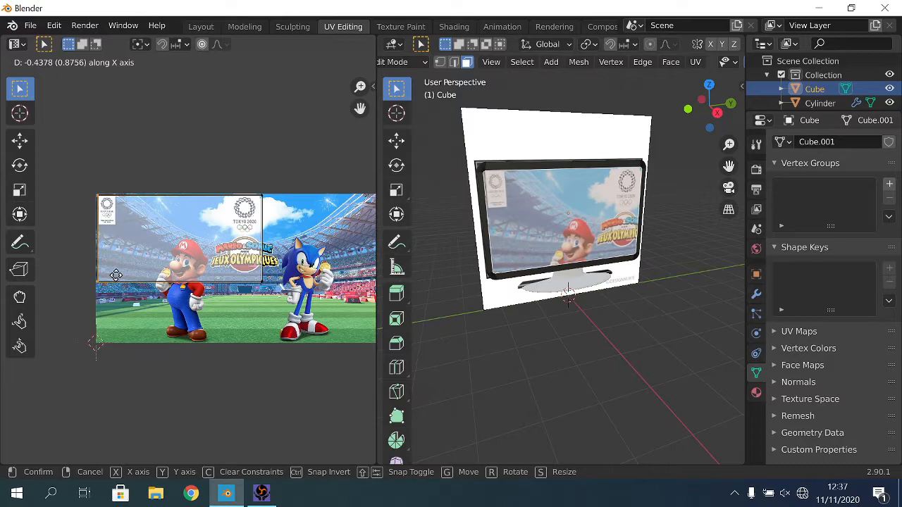
click(117, 281)
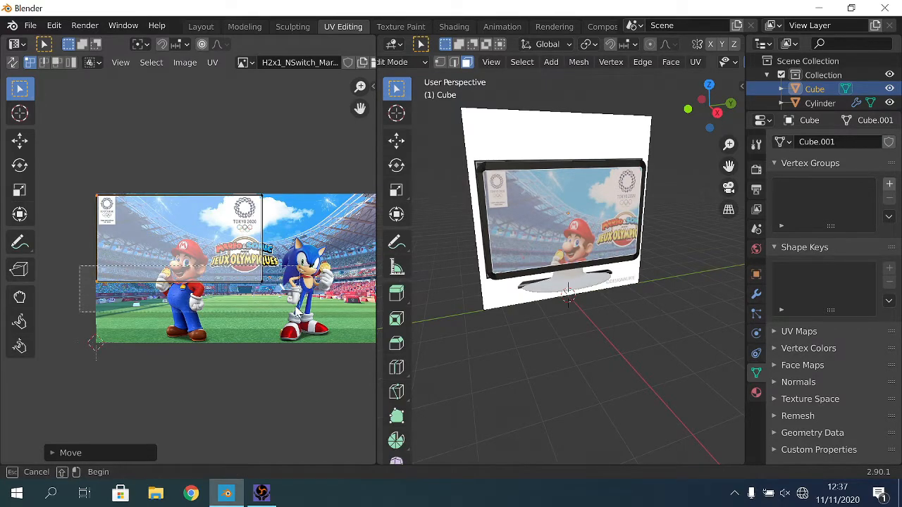
Step: Move the UV face's bottom edge along Y to the image's lower border and its right edge along X to the right border
key(g)
key(y)
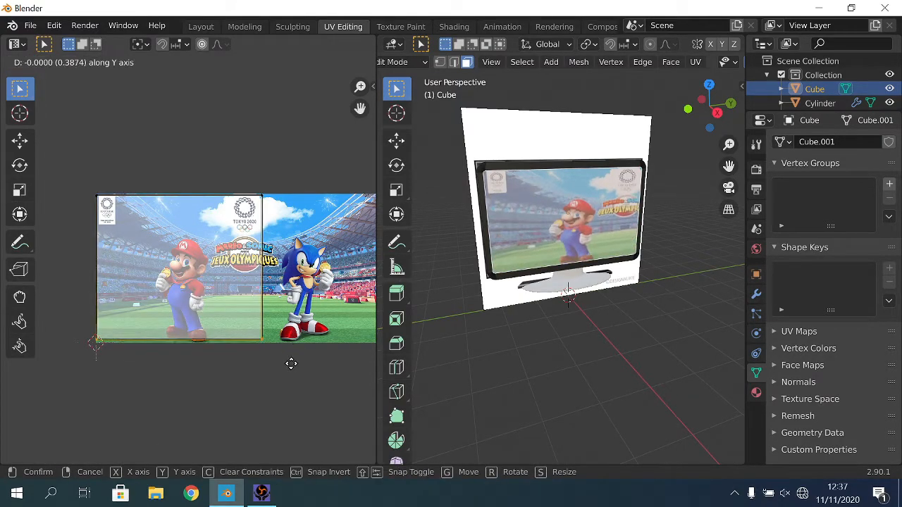
click(292, 372)
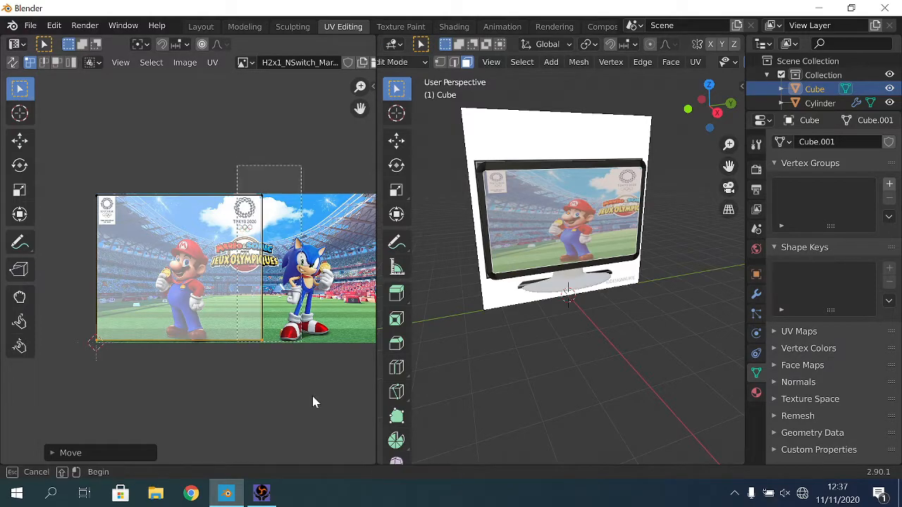
middle_drag(303, 366, 266, 371)
middle_drag(315, 292, 218, 286)
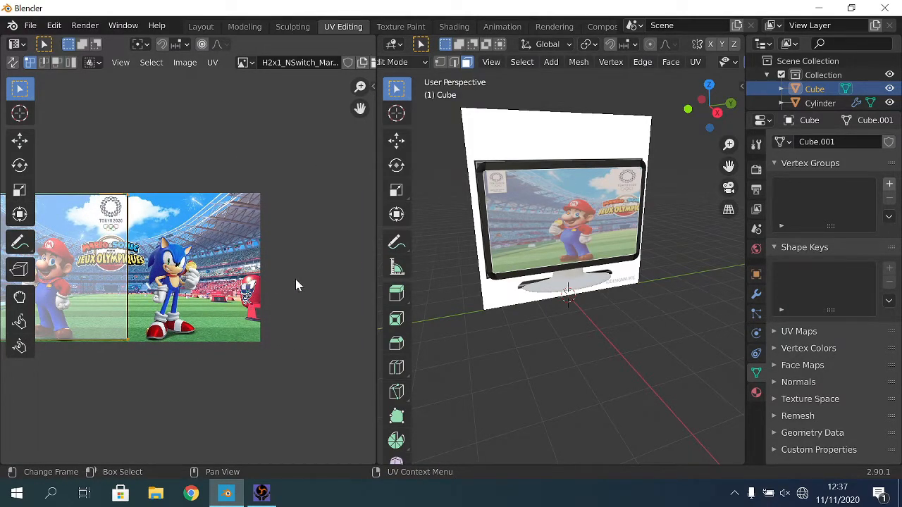
key(g)
key(x)
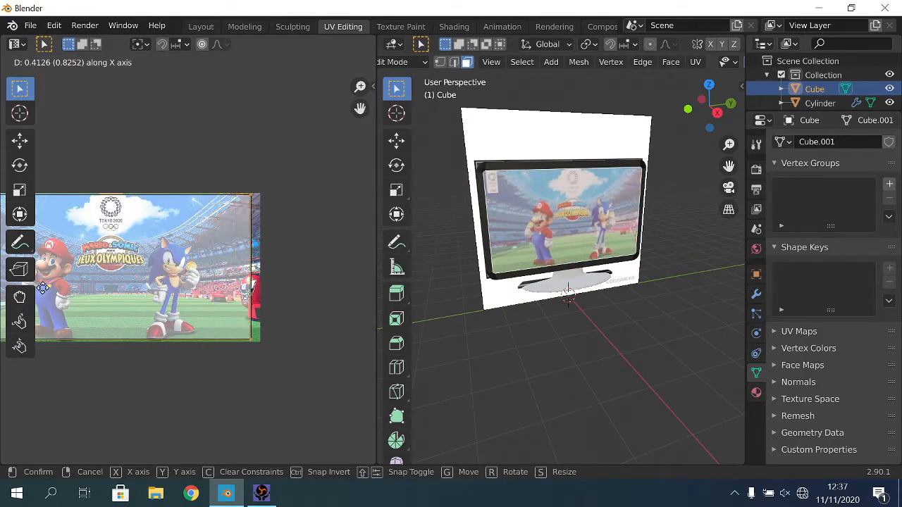
click(51, 287)
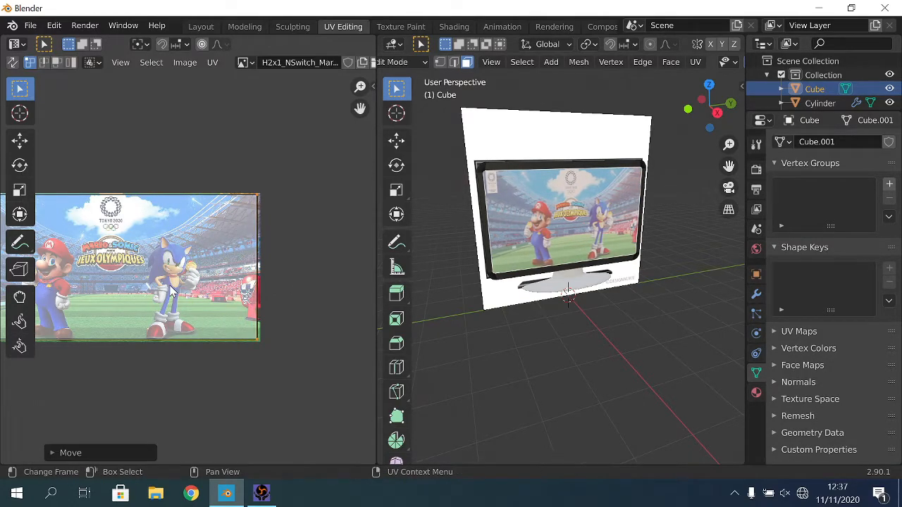
Step: Readjust the UV face's bottom edge along the Y axis to align with the image's lower border
scroll(537, 236, up, 1)
middle_drag(170, 279, 263, 252)
key(b)
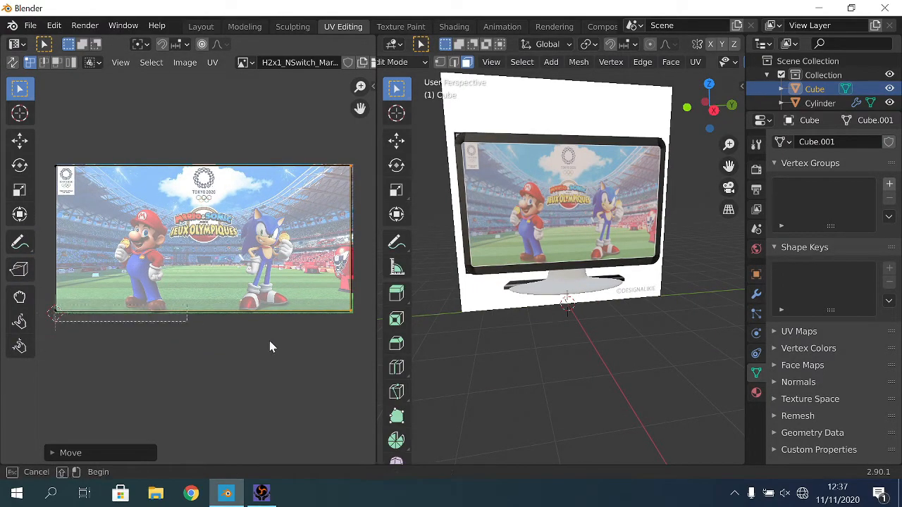
drag(342, 350, 338, 337)
scroll(257, 314, down, 1)
key(g)
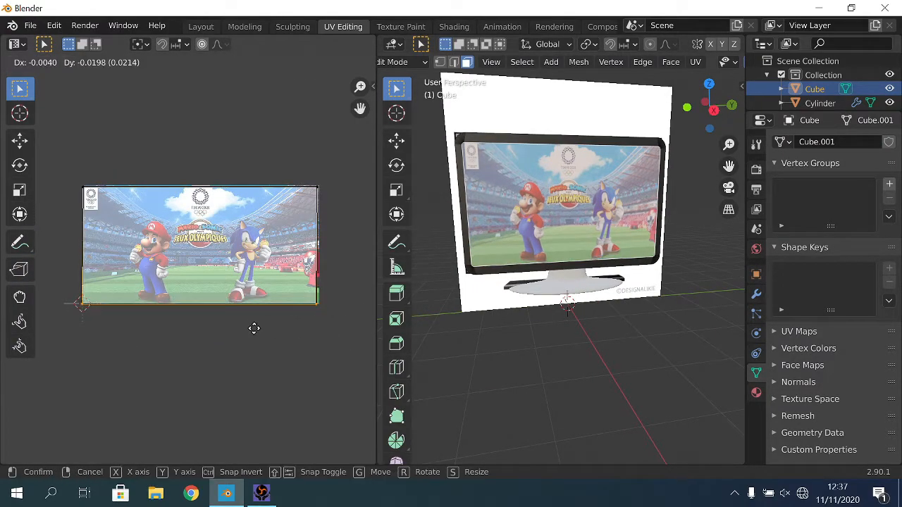
key(y)
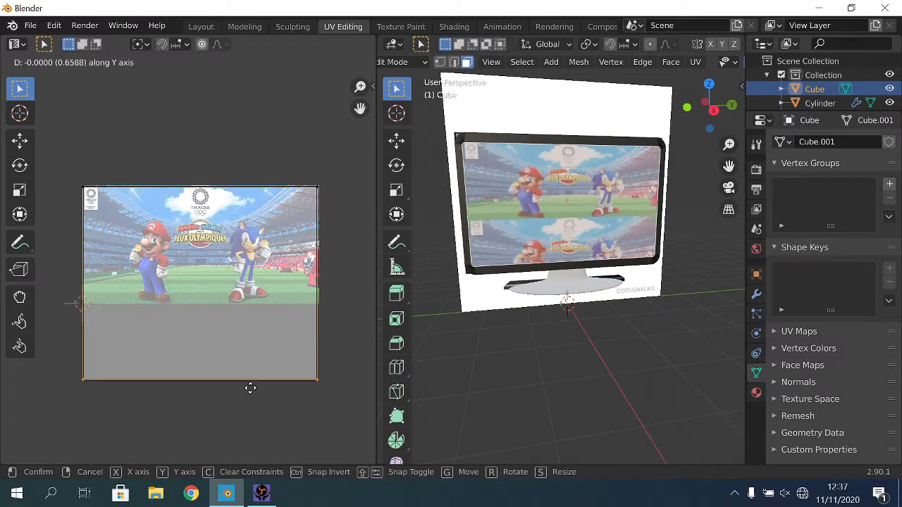
click(332, 317)
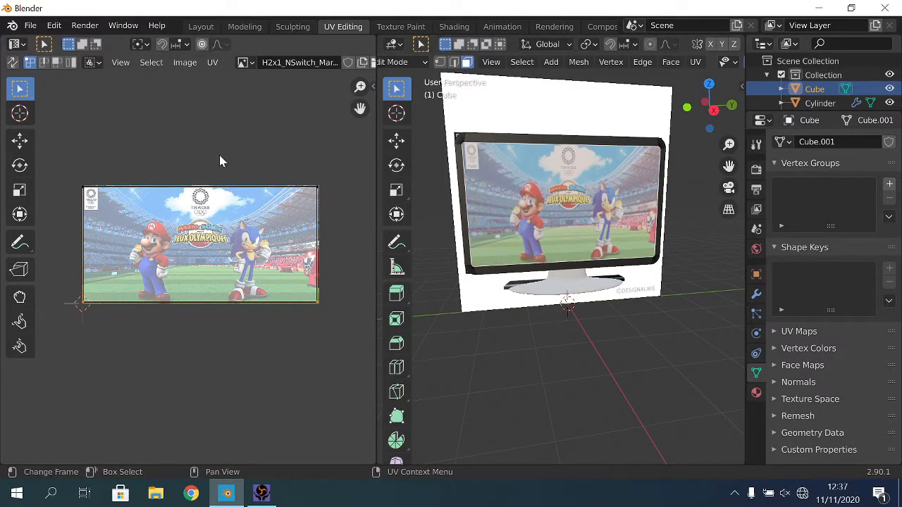
Step: Return to the Layout workspace, deselect the television and display the scene in Material Preview shading
click(201, 26)
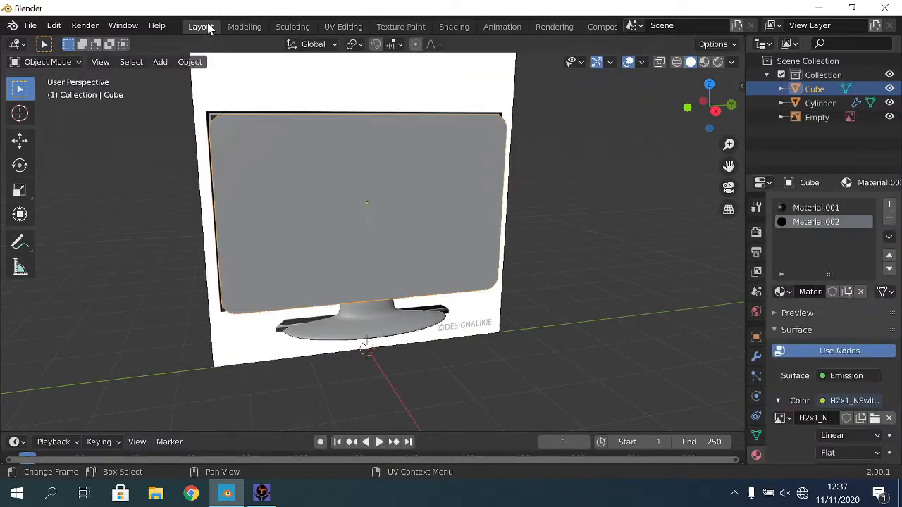
click(594, 210)
click(704, 62)
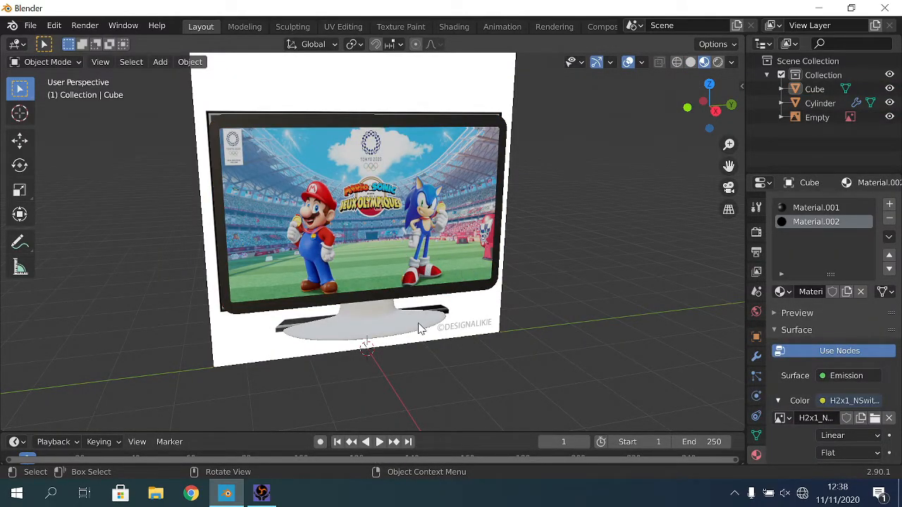
Step: Apply the Subdivision modifier on the television stand
click(407, 321)
click(756, 357)
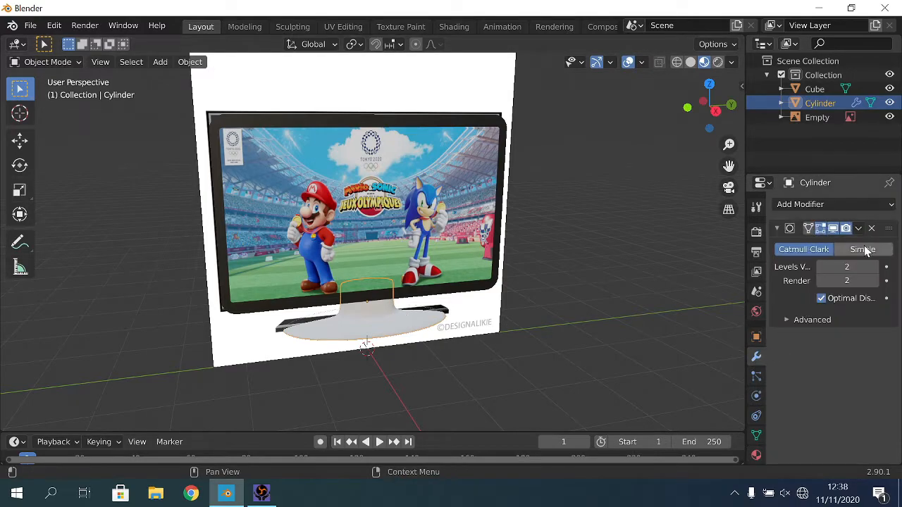
click(858, 229)
click(837, 241)
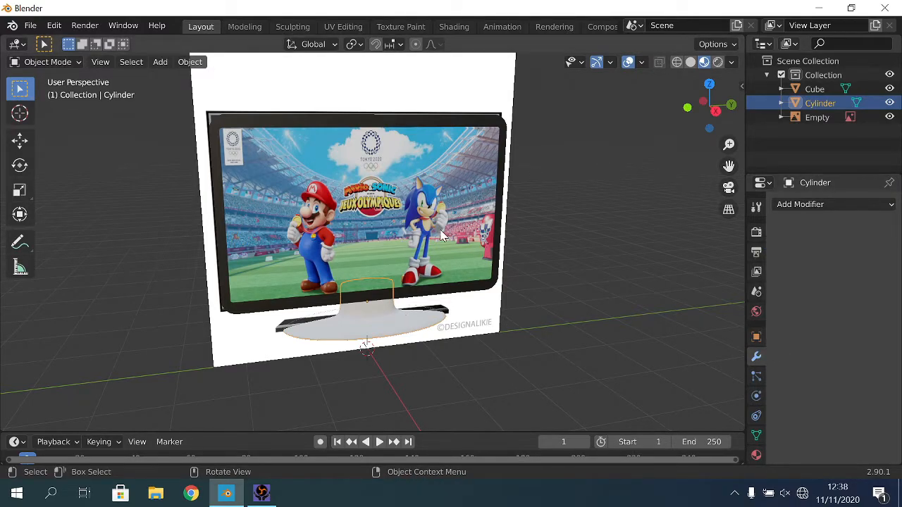
Step: Join the stand and the television body into one object, with the body as the active object
shift+click(320, 126)
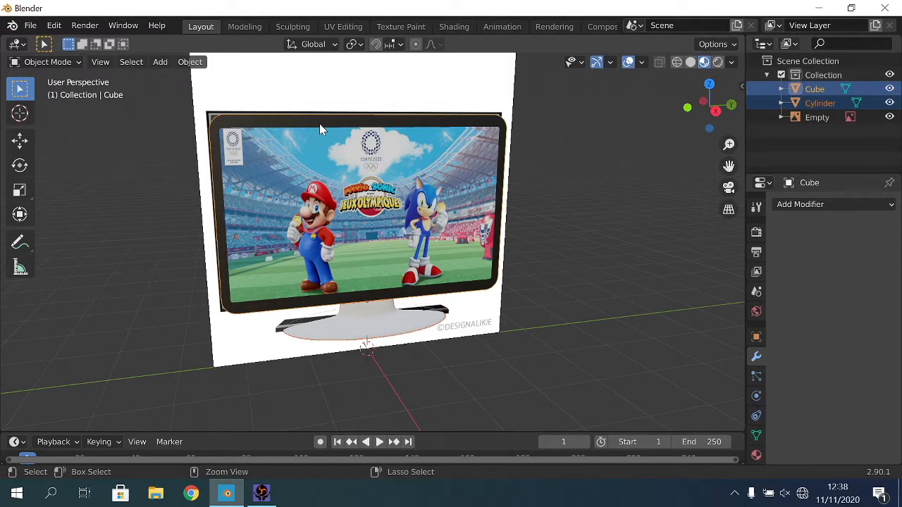
key(ctrl+j)
middle_drag(328, 284, 582, 304)
click(540, 298)
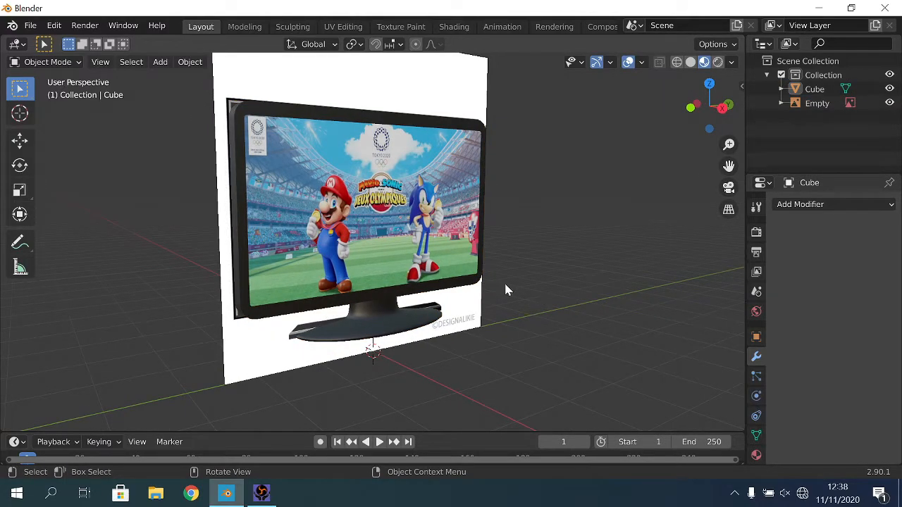
Step: Delete the reference image behind the television
middle_drag(505, 288, 479, 318)
click(479, 319)
key(Delete)
Step: Try to scale the joined television along the X axis
middle_drag(423, 284, 541, 315)
click(408, 331)
middle_drag(407, 331, 258, 254)
key(s)
key(x)
right_click(547, 281)
click(547, 281)
click(258, 254)
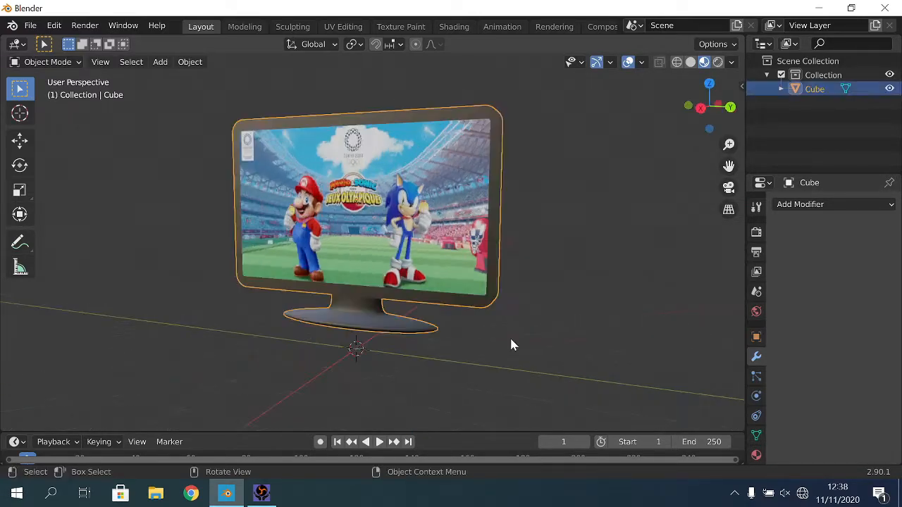
click(510, 337)
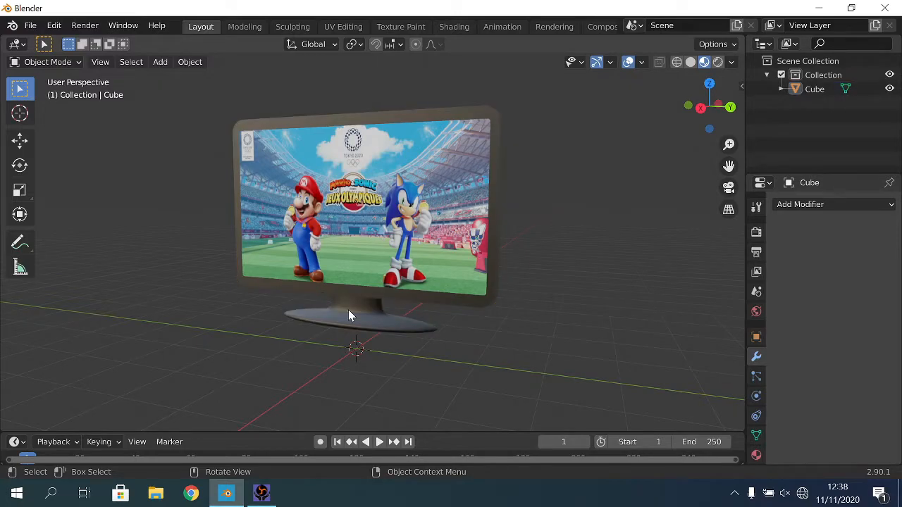
Step: Select the television, show its emission material settings and open the Shading workspace
click(348, 315)
middle_drag(348, 314, 551, 263)
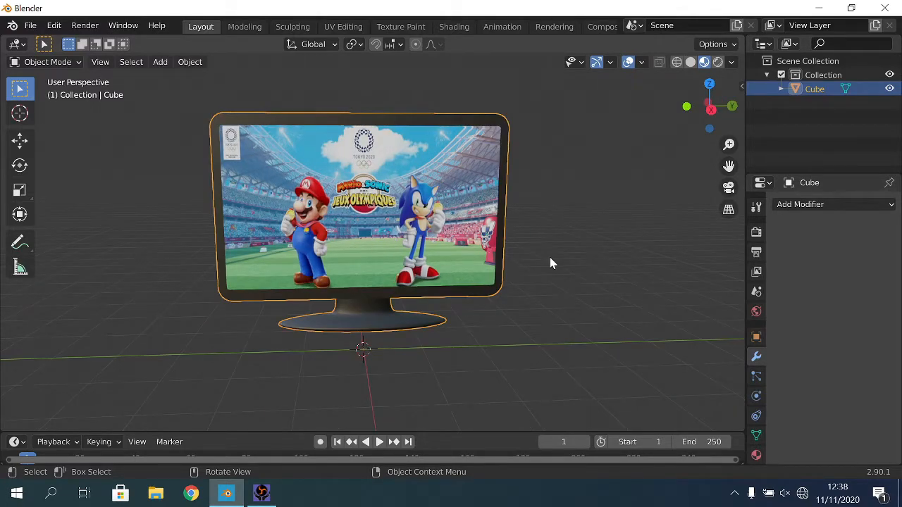
click(755, 455)
scroll(821, 339, down, 3)
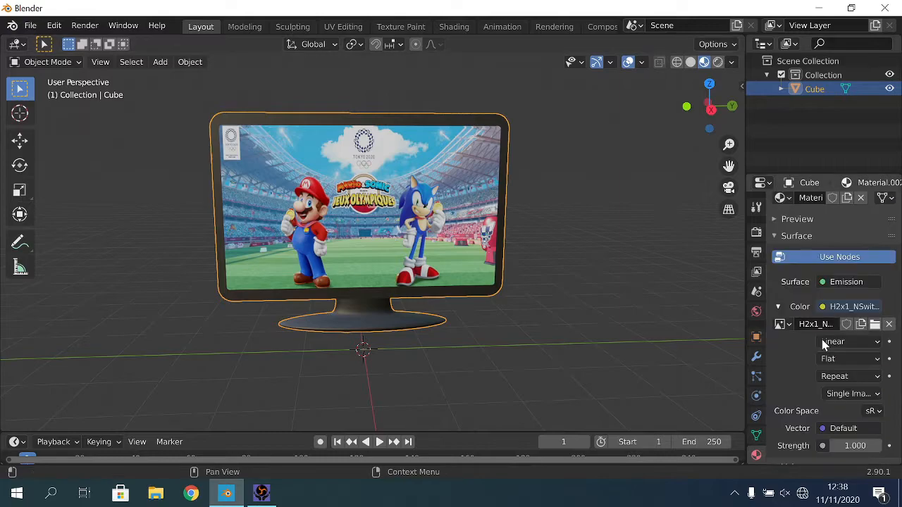
scroll(822, 339, down, 2)
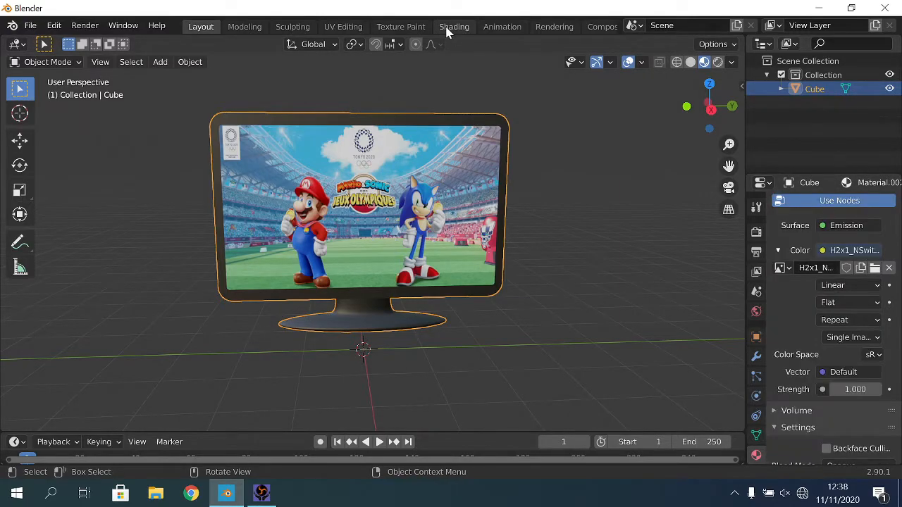
click(453, 27)
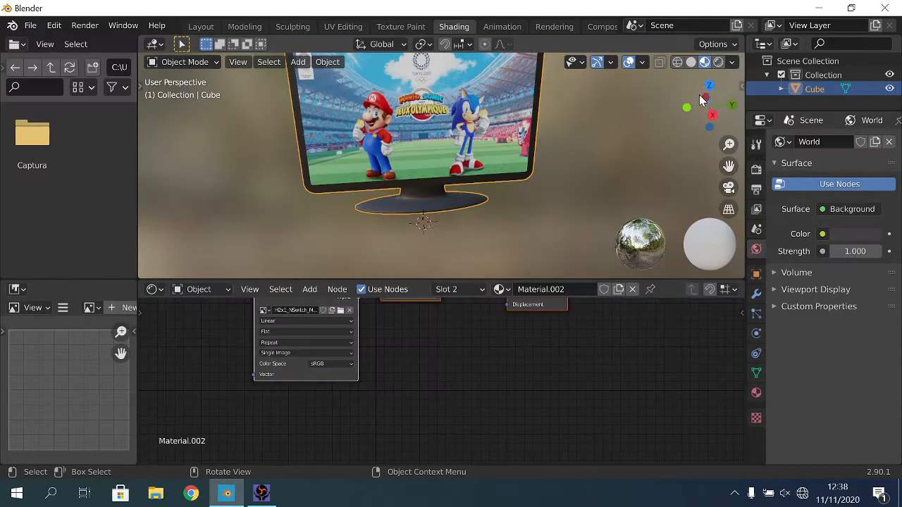
Step: Show the television in rendered shading and set the screen material's Emission strength to 1.900
click(719, 62)
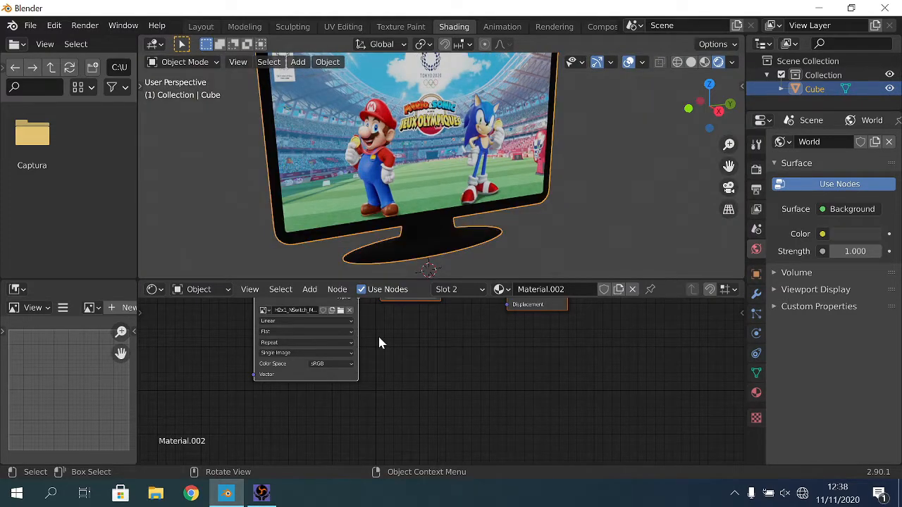
middle_drag(379, 338, 379, 408)
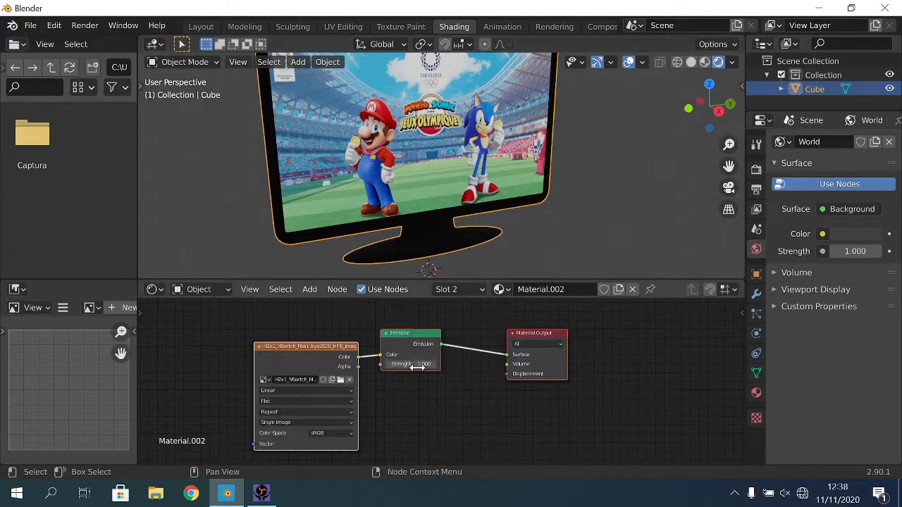
drag(414, 365, 430, 366)
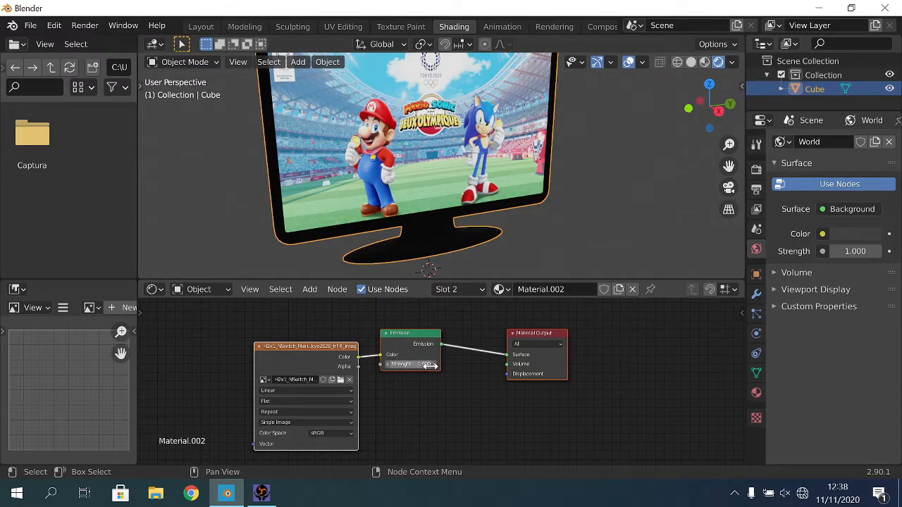
scroll(429, 365, down, 3)
scroll(395, 212, down, 3)
middle_drag(395, 211, 462, 224)
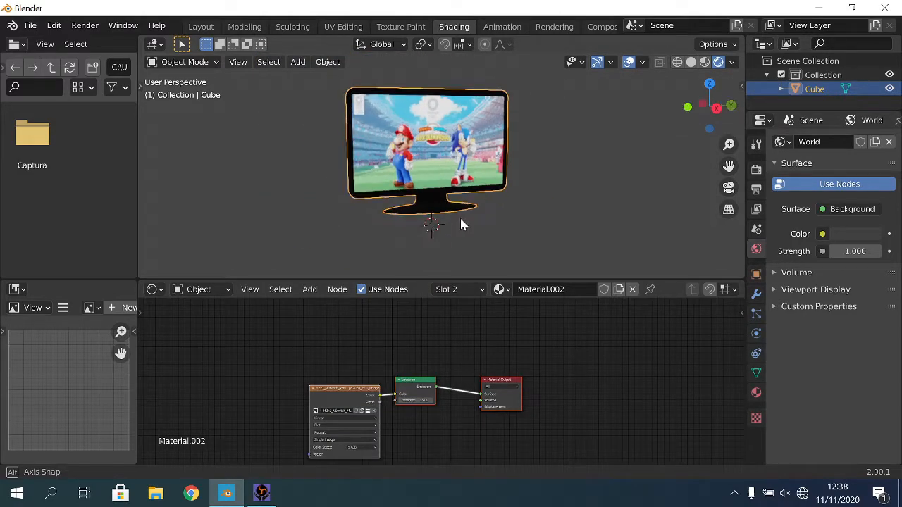
Step: Return to the Layout workspace and set both Specular and Metallic of the black frame material, Material.001, to 1.000
click(200, 26)
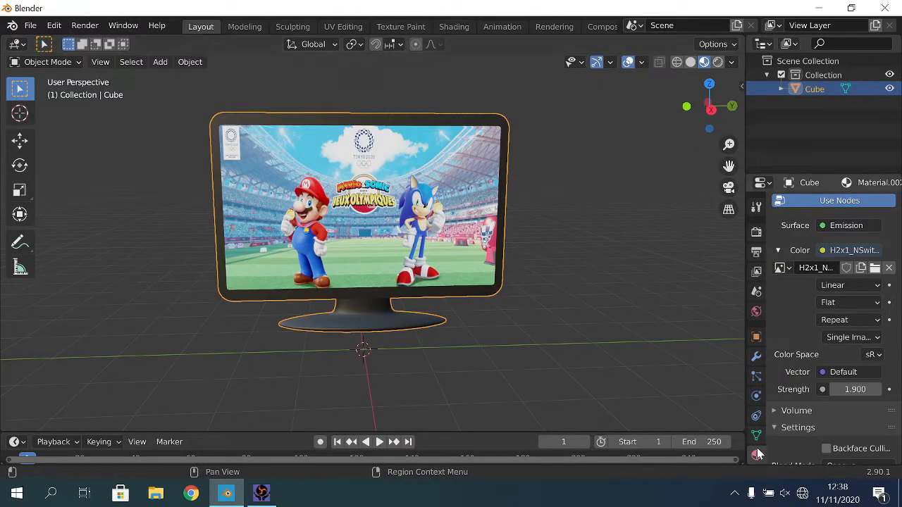
scroll(806, 240, up, 5)
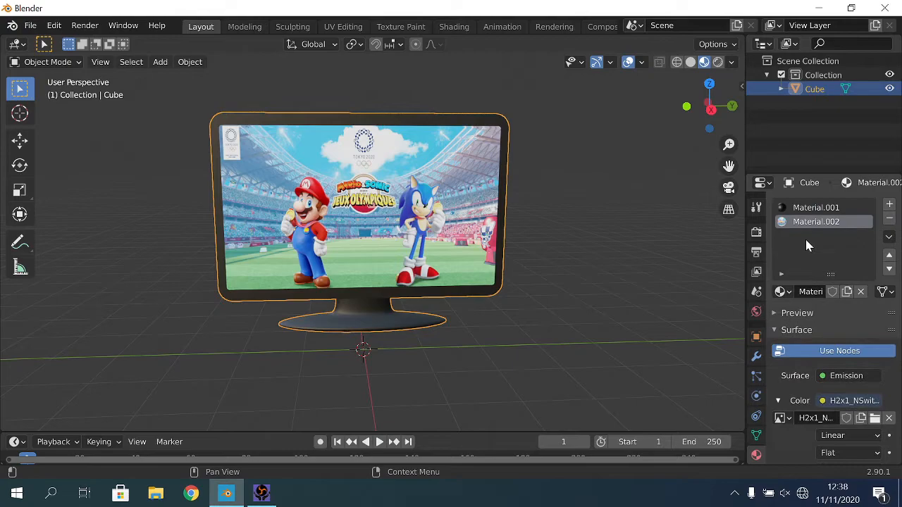
click(803, 207)
scroll(853, 421, down, 6)
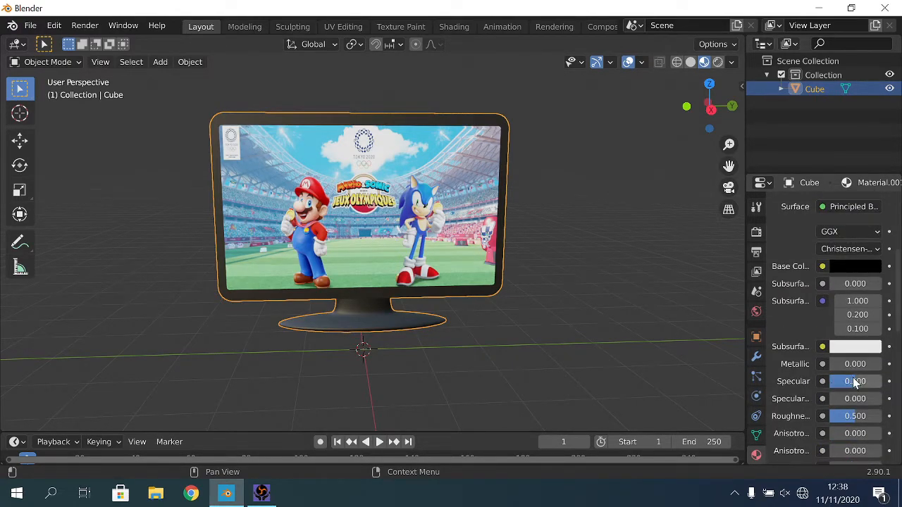
mouse_move(855, 381)
mouse_down()
mouse_move(842, 381)
mouse_move(881, 382)
mouse_move(843, 363)
mouse_move(881, 364)
mouse_up()
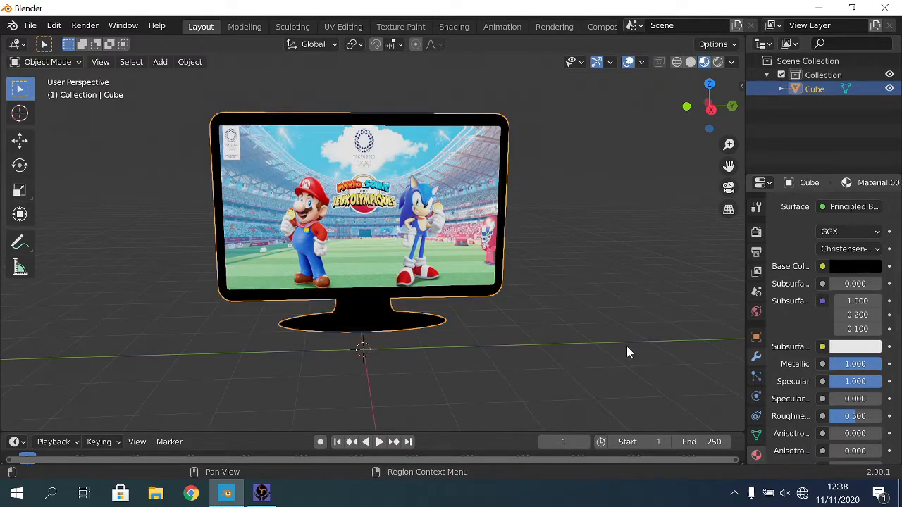
Step: Set the frame material's Metallic to 0.000 and its Roughness to 0.107
middle_drag(566, 350, 465, 331)
drag(875, 365, 760, 380)
mouse_move(732, 384)
middle_down()
mouse_move(4, 394)
mouse_move(728, 384)
middle_up()
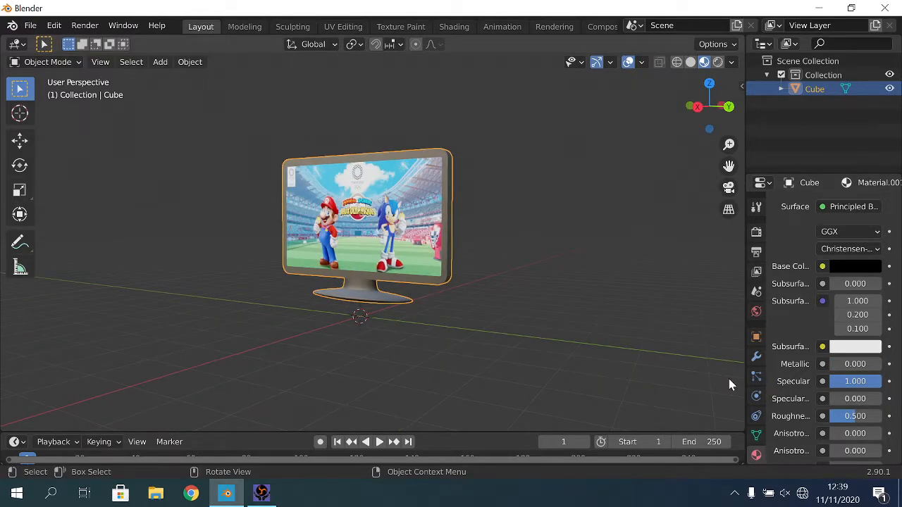
drag(849, 417, 802, 417)
middle_drag(515, 352, 533, 346)
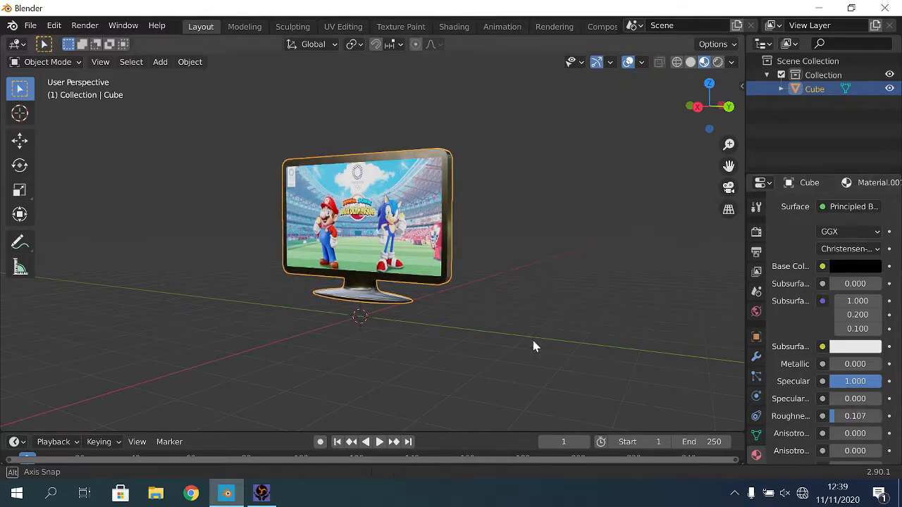
Step: Raise the frame material's Roughness to 0.929 and check the television from the side
scroll(533, 344, up, 3)
shift+scroll(521, 317, up, 2)
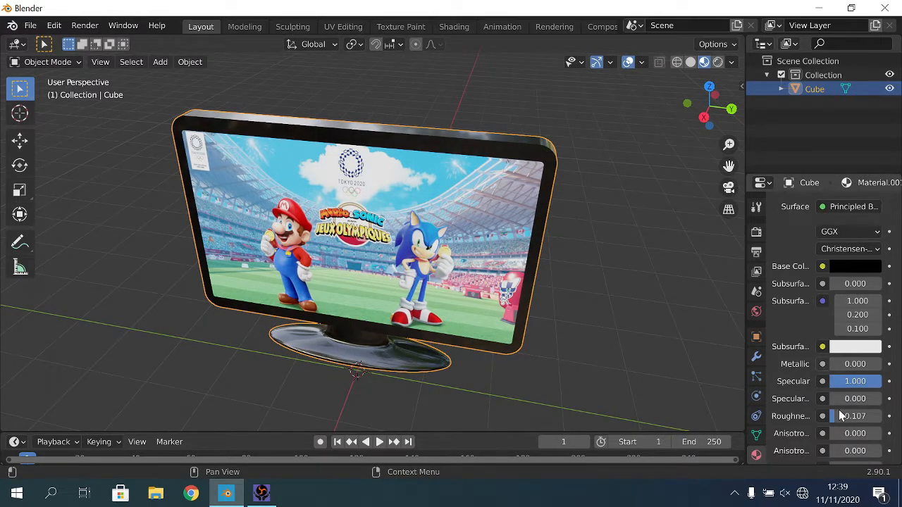
drag(839, 416, 881, 416)
middle_drag(535, 296, 491, 275)
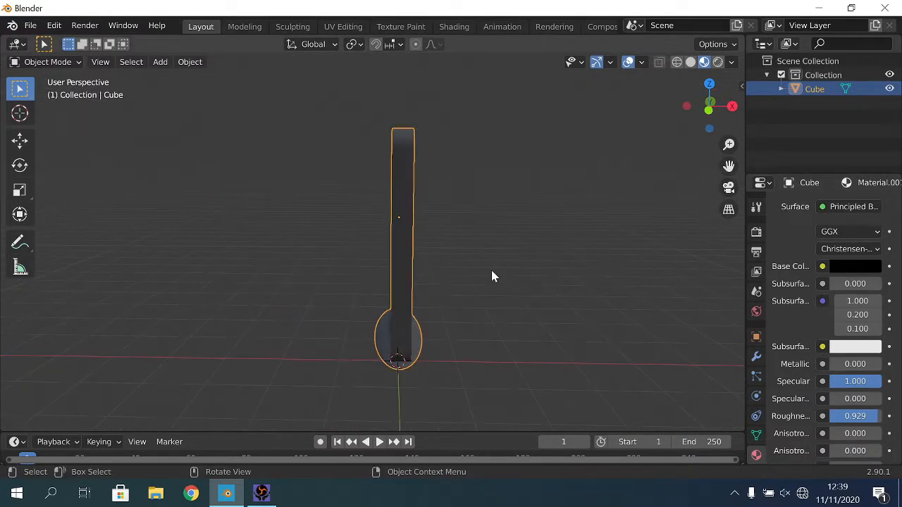